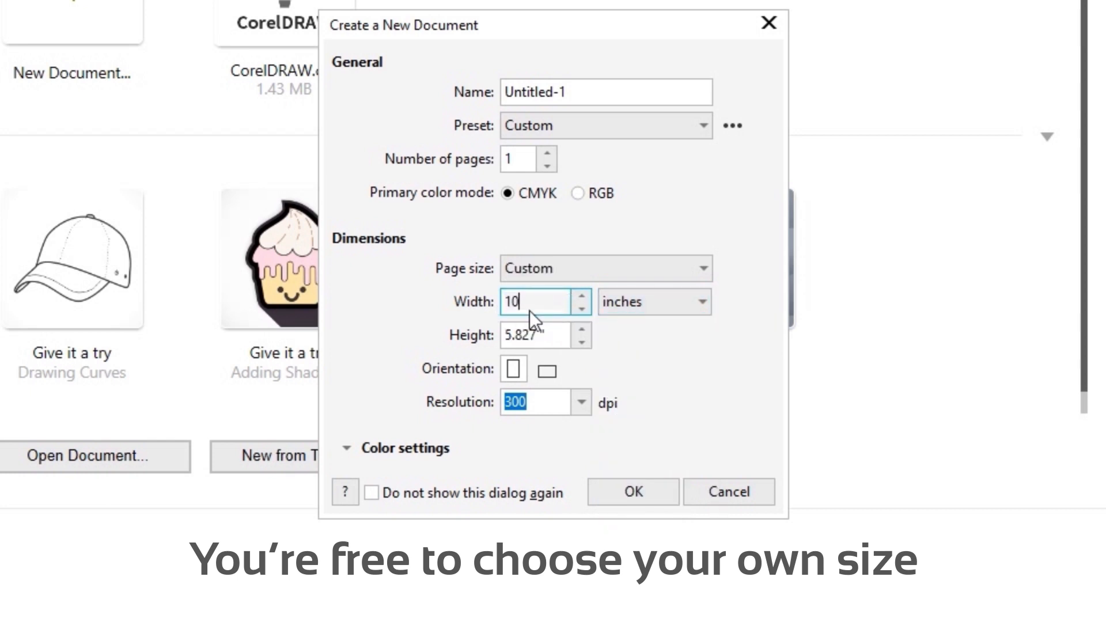
Create a new document 10 inches wide and 20 inches high
{"action": "key", "text": "Tab"}
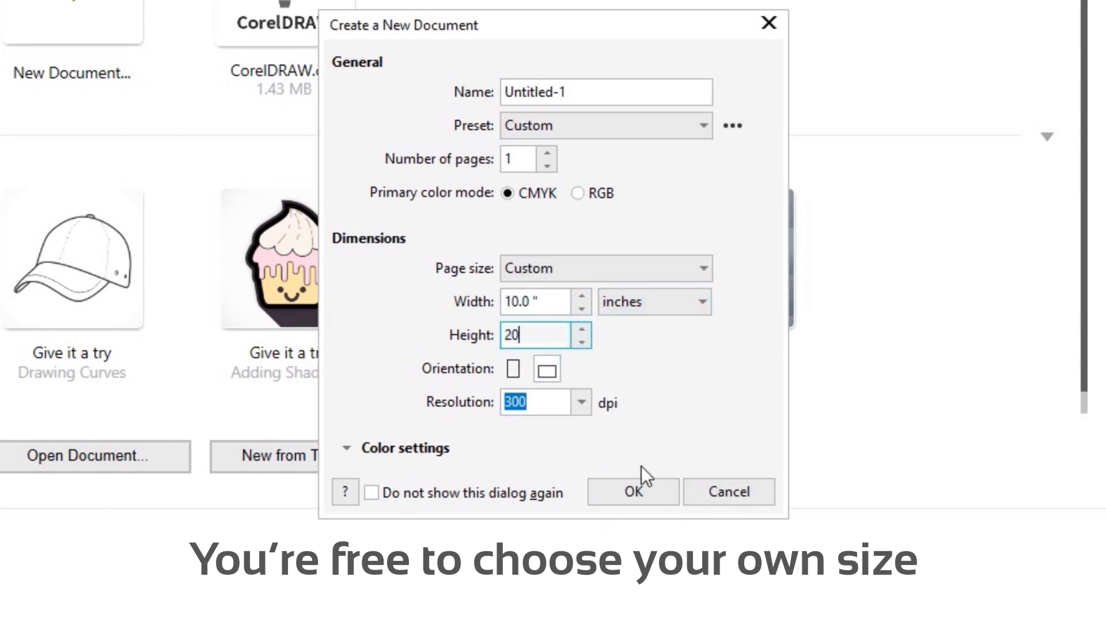
{"action": "left_click", "coordinate": [633, 493]}
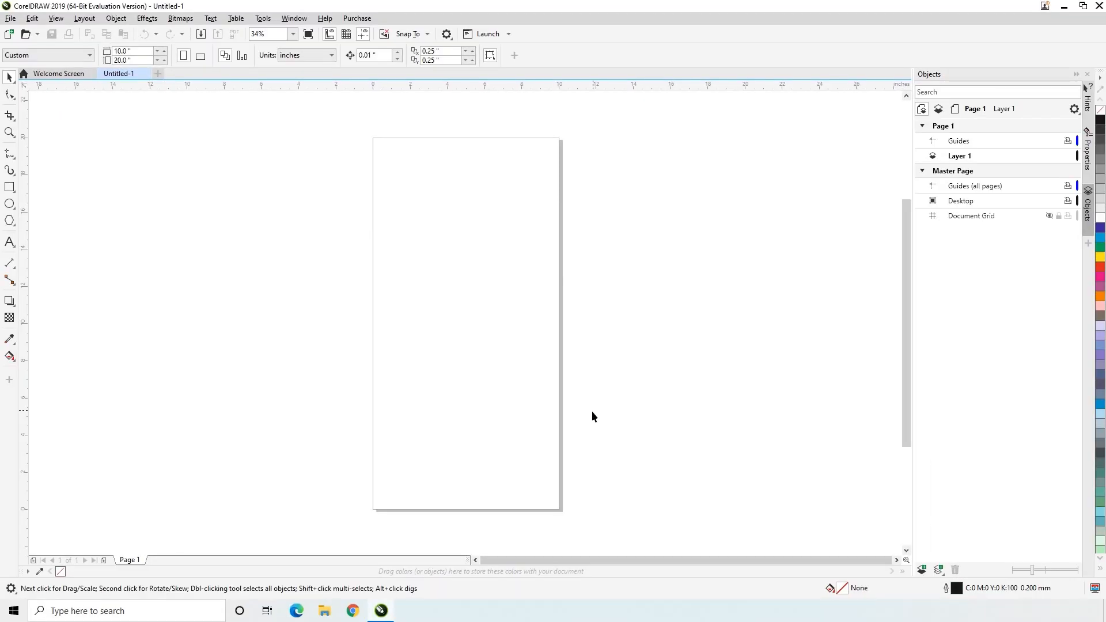
Place the Gmail logo image from File Explorer on the page and enlarge it to about 12.74 by 8.5 inches
{"action": "left_click", "coordinate": [324, 616]}
{"action": "left_click", "coordinate": [49, 94]}
{"action": "left_click_drag", "start_coordinate": [154, 91], "coordinate": [695, 537]}
{"action": "left_click_drag", "start_coordinate": [595, 414], "coordinate": [489, 299]}
{"action": "scroll", "coordinate": [484, 296], "scroll_direction": "up", "scroll_amount": 5}
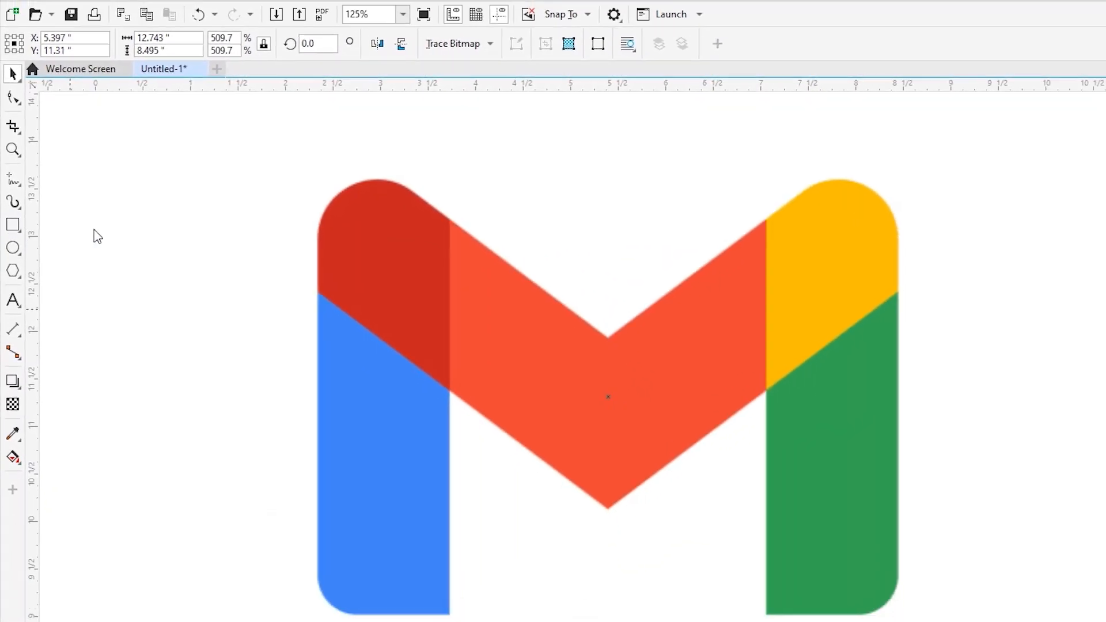
Draw a rectangle of about 6.2 by 4.55 inches over the whole M of the Gmail logo
{"action": "left_click", "coordinate": [13, 225]}
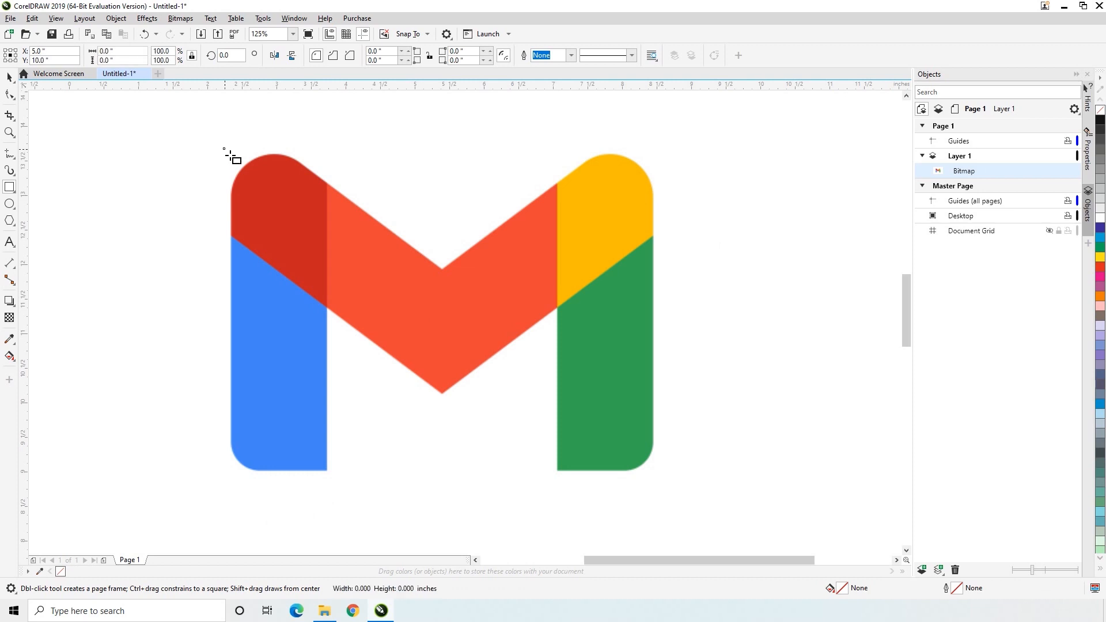
{"action": "left_click_drag", "start_coordinate": [224, 148], "coordinate": [653, 461]}
{"action": "left_click", "coordinate": [9, 77]}
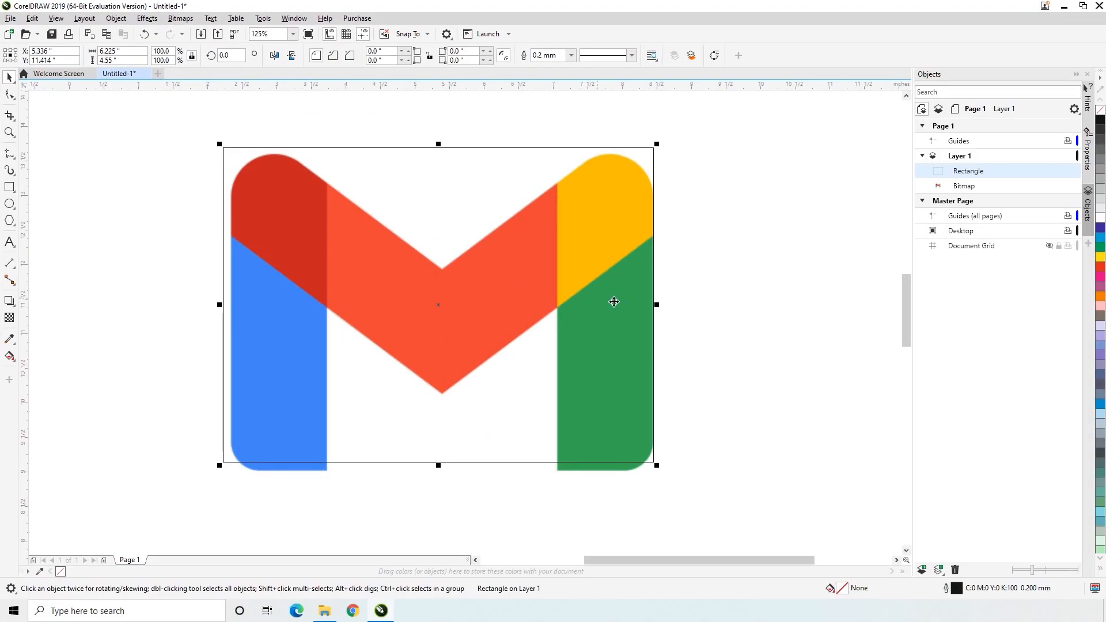
Fit the rectangle's right and left sides to the outer edges of the M, about 6.12 inches wide
{"action": "scroll", "coordinate": [641, 308], "scroll_direction": "up", "scroll_amount": 5}
{"action": "mouse_move", "coordinate": [628, 308]}
{"action": "left_mouse_down"}
{"action": "mouse_move", "coordinate": [613, 323]}
{"action": "mouse_move", "coordinate": [630, 311]}
{"action": "left_mouse_up"}
{"action": "scroll", "coordinate": [679, 289], "scroll_direction": "down", "scroll_amount": 5}
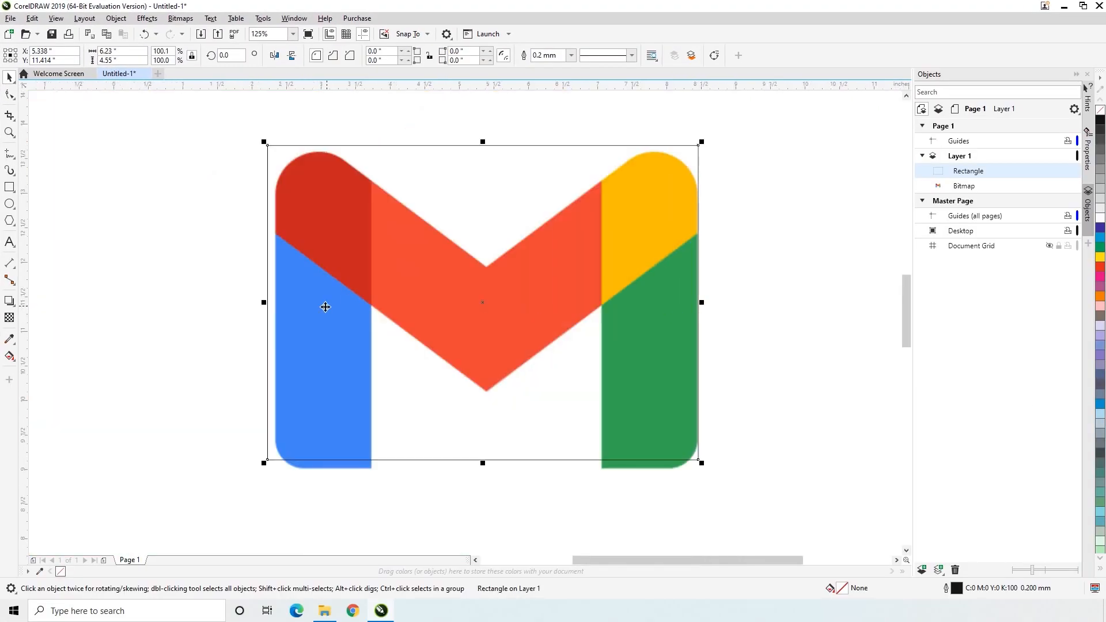
{"action": "scroll", "coordinate": [284, 293], "scroll_direction": "up", "scroll_amount": 5}
{"action": "left_click_drag", "start_coordinate": [269, 295], "coordinate": [390, 321]}
{"action": "scroll", "coordinate": [390, 321], "scroll_direction": "down", "scroll_amount": 8}
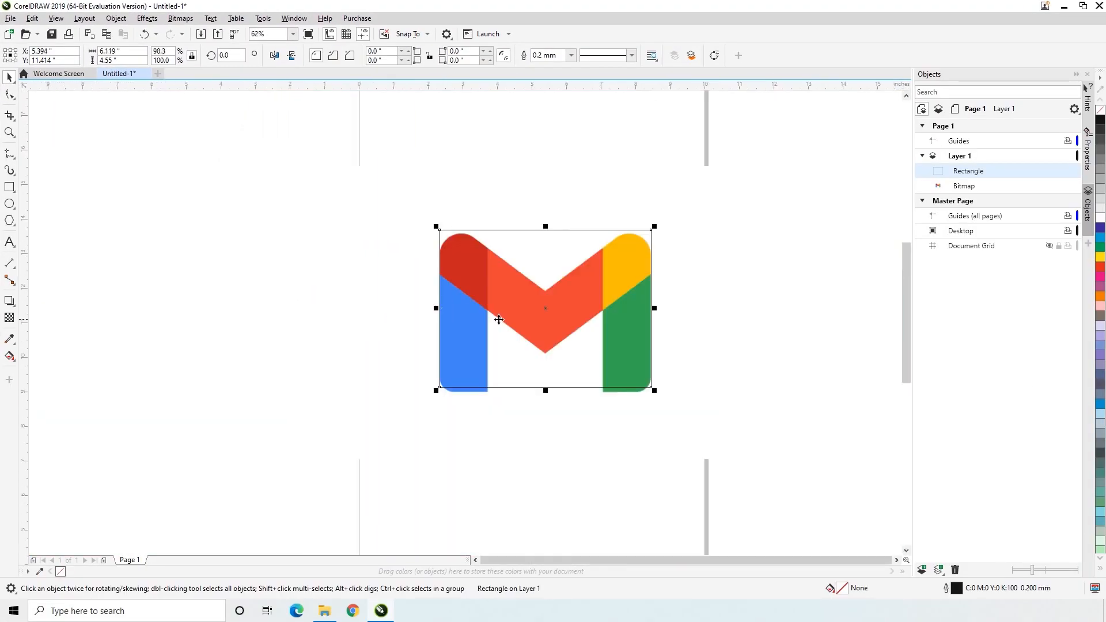
Fit the rectangle's bottom and top edges to the M, about 4.58 inches high
{"action": "scroll", "coordinate": [597, 388], "scroll_direction": "up", "scroll_amount": 4}
{"action": "left_click_drag", "start_coordinate": [385, 386], "coordinate": [459, 402]}
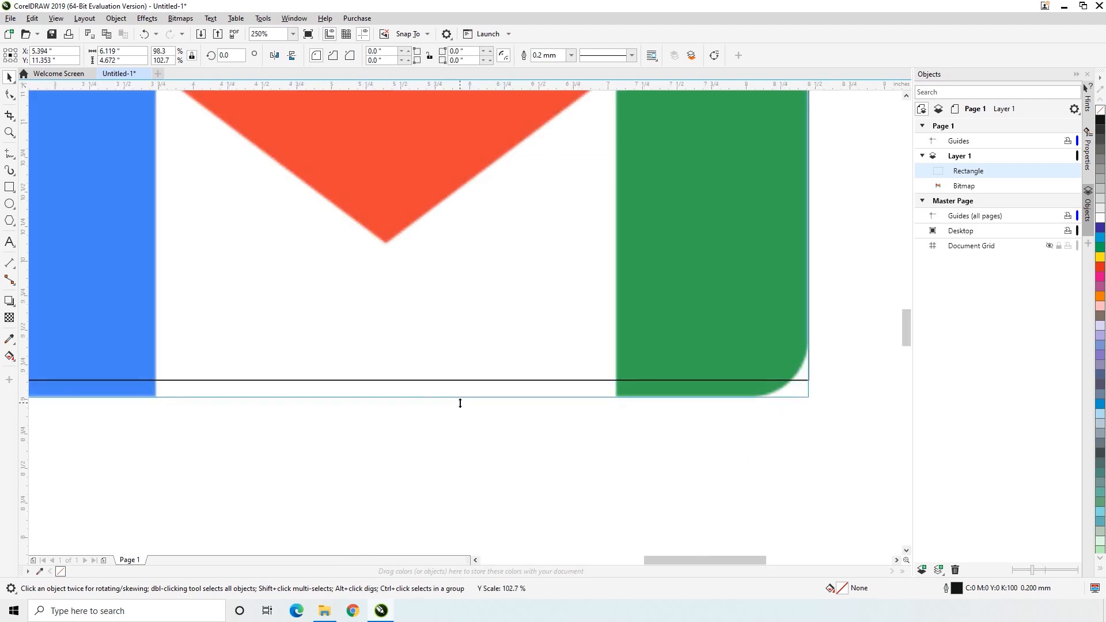
{"action": "scroll", "coordinate": [459, 402], "scroll_direction": "down", "scroll_amount": 6}
{"action": "scroll", "coordinate": [539, 233], "scroll_direction": "up", "scroll_amount": 6}
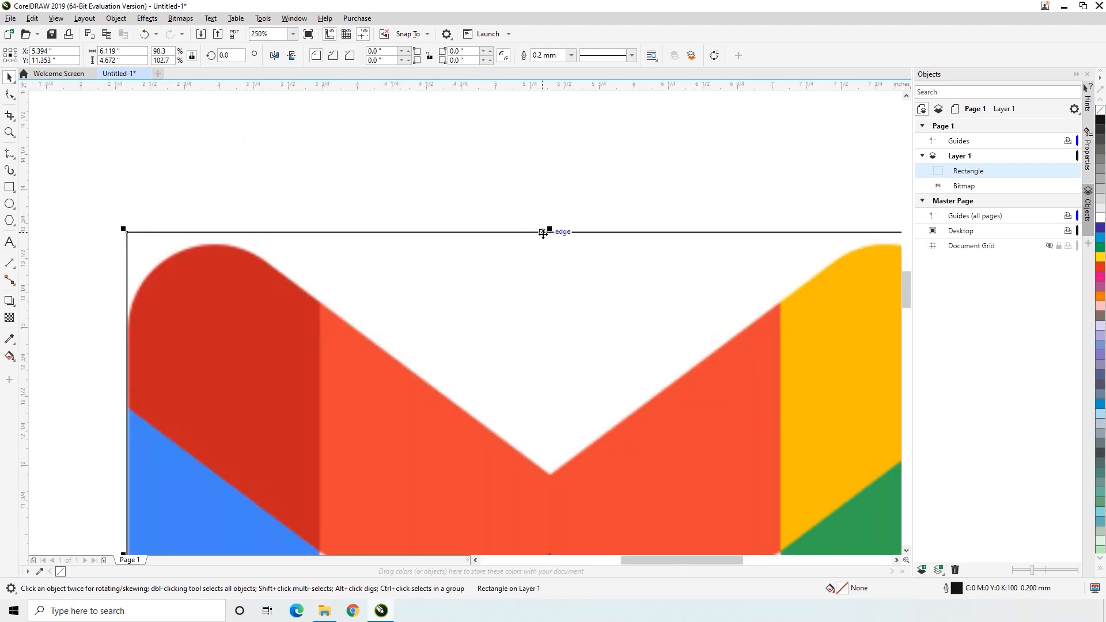
{"action": "left_click_drag", "start_coordinate": [549, 230], "coordinate": [548, 240]}
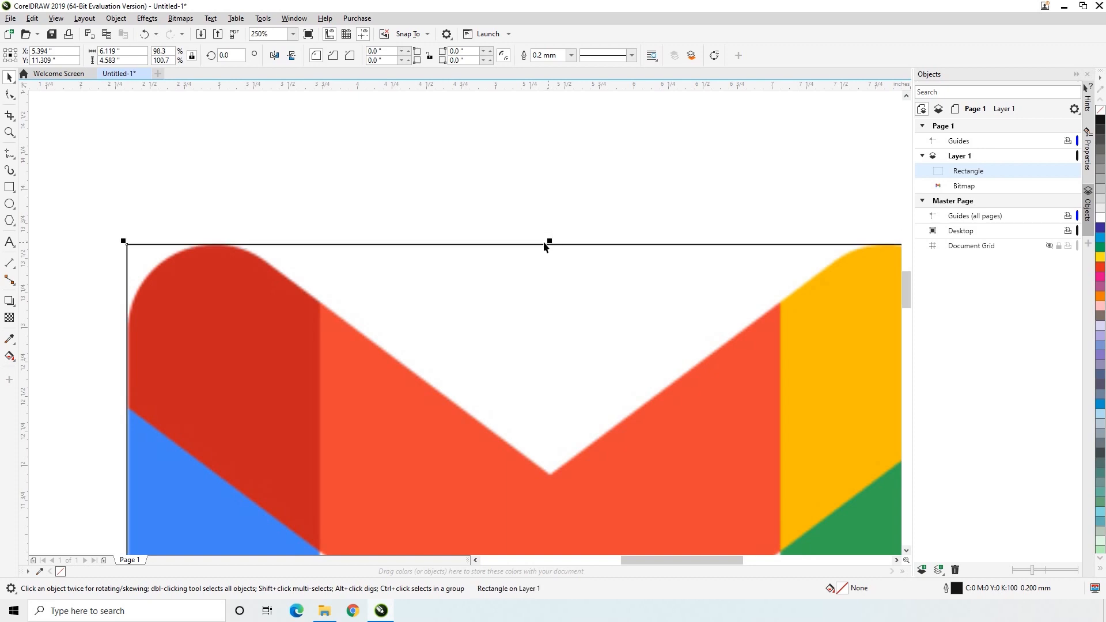
{"action": "scroll", "coordinate": [478, 209], "scroll_direction": "down", "scroll_amount": 3}
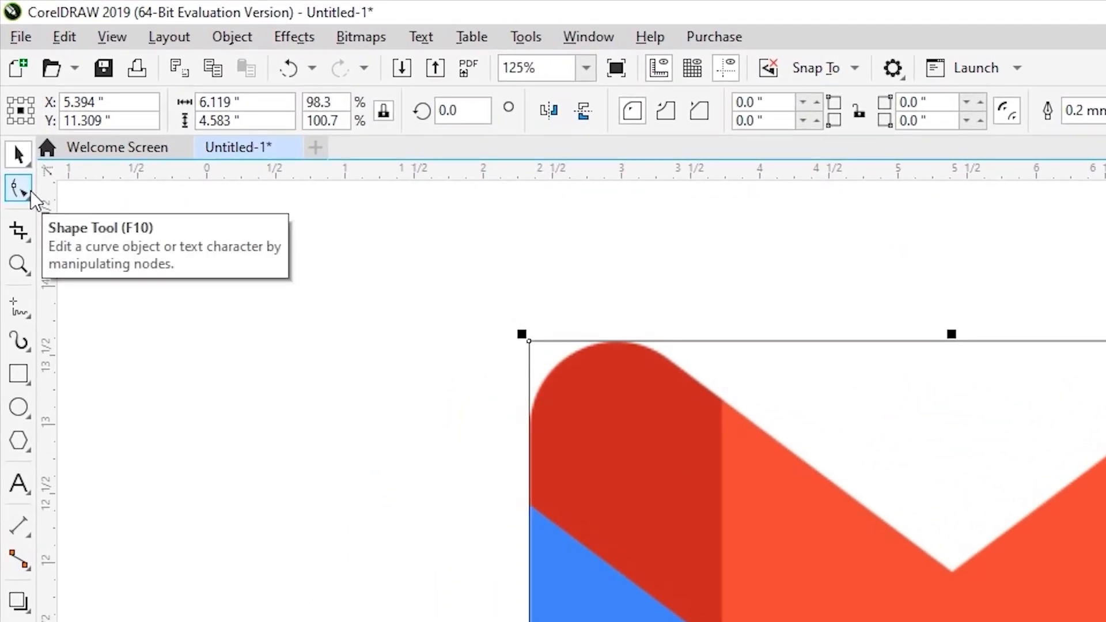
Round all the rectangle's corners to 0.429 inches, with a 0.629-inch radius at the top-right corner
{"action": "left_click", "coordinate": [30, 192]}
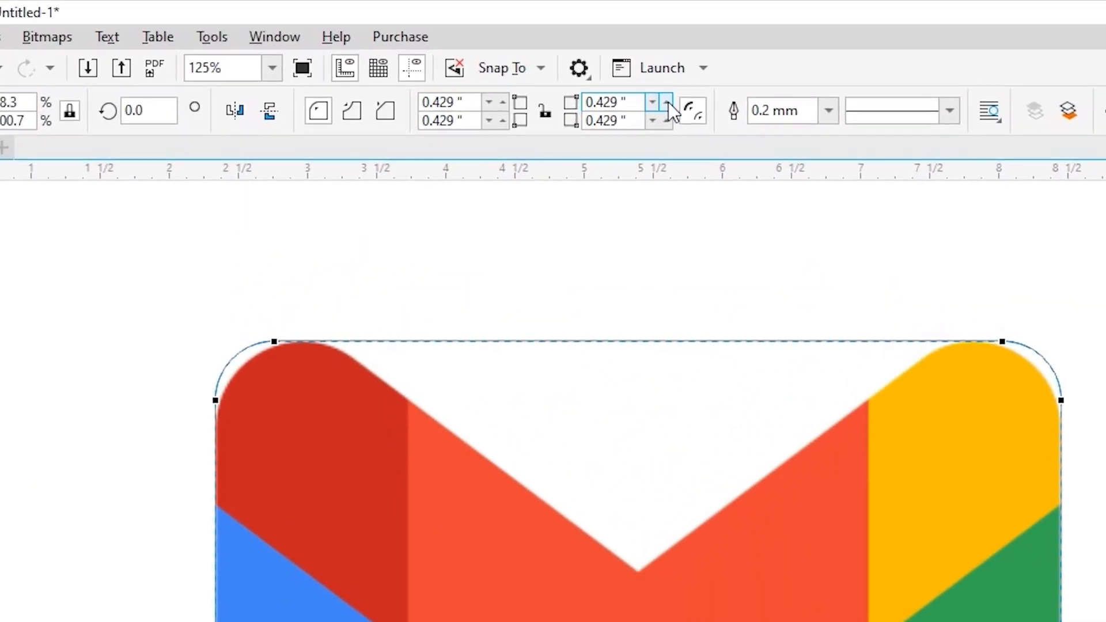
{"action": "left_click", "coordinate": [668, 103]}
{"action": "left_click", "coordinate": [668, 99]}
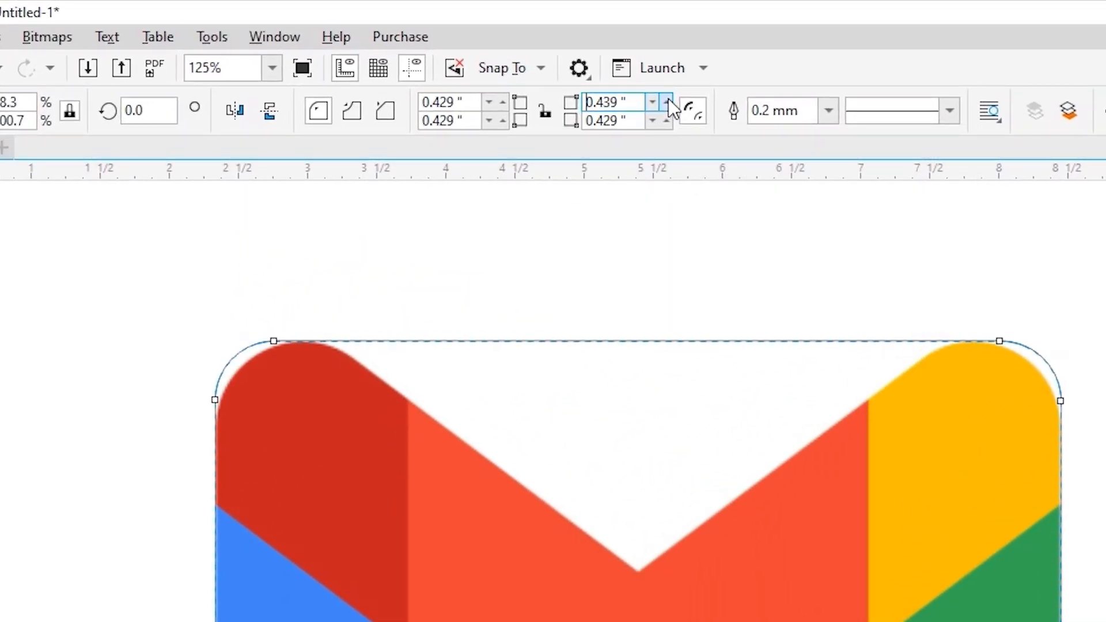
{"action": "left_click", "coordinate": [668, 99]}
{"action": "left_click", "coordinate": [668, 98]}
{"action": "left_click", "coordinate": [669, 98]}
{"action": "left_click", "coordinate": [668, 99]}
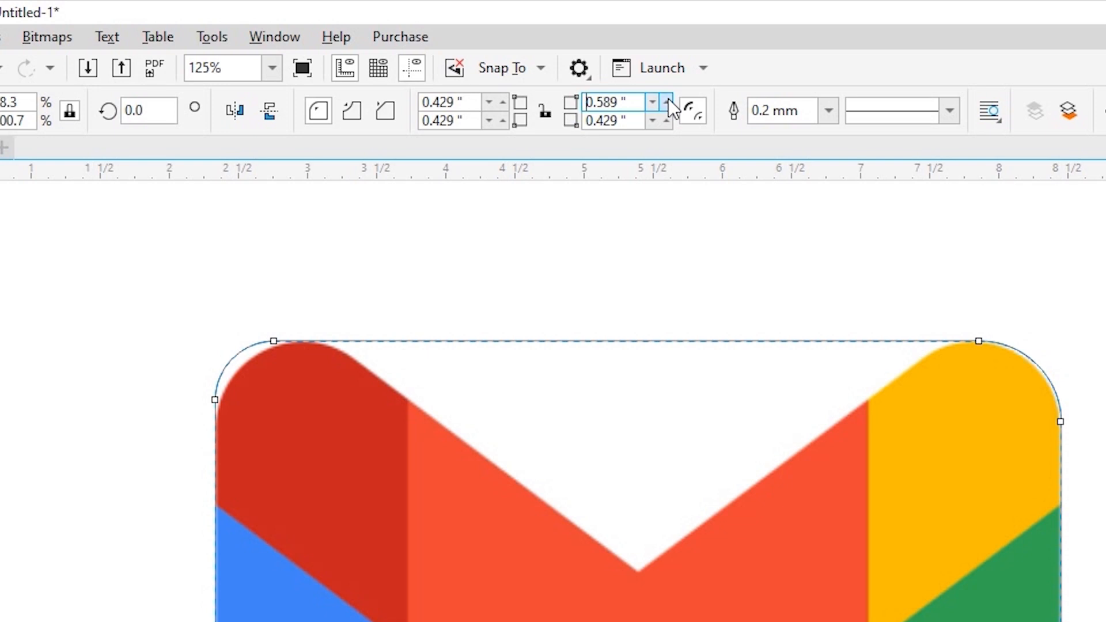
{"action": "left_click", "coordinate": [668, 98]}
{"action": "left_click", "coordinate": [668, 98]}
{"action": "left_click", "coordinate": [668, 99]}
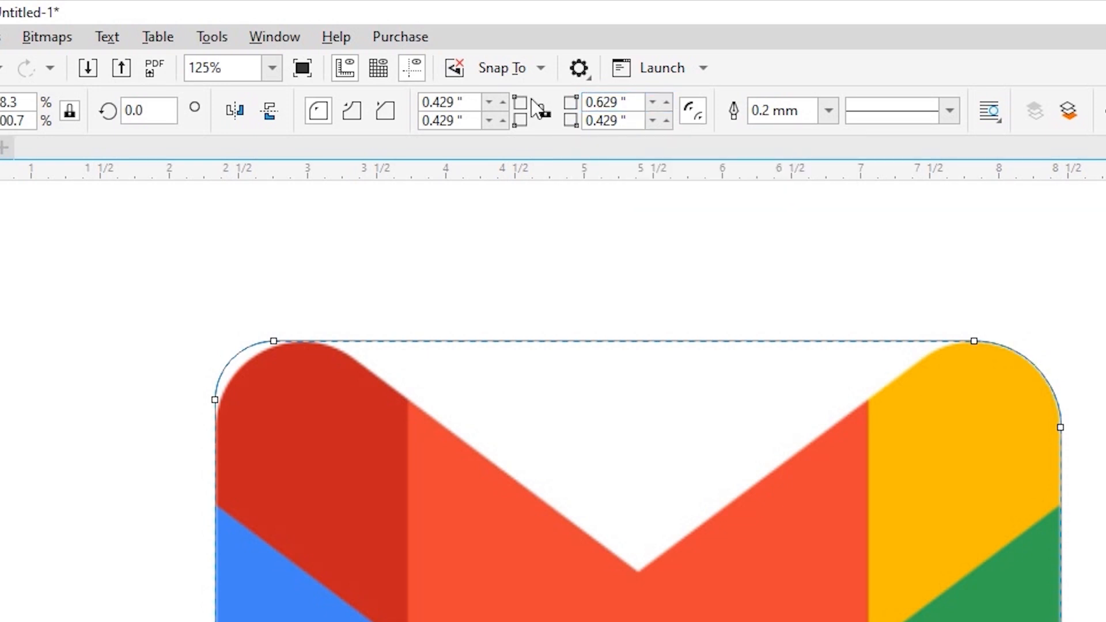
Increase the rectangle's top-left corner radius to 0.629 inches
{"action": "left_click", "coordinate": [506, 99]}
{"action": "left_click", "coordinate": [506, 98]}
{"action": "left_click", "coordinate": [505, 99]}
{"action": "left_click", "coordinate": [505, 98]}
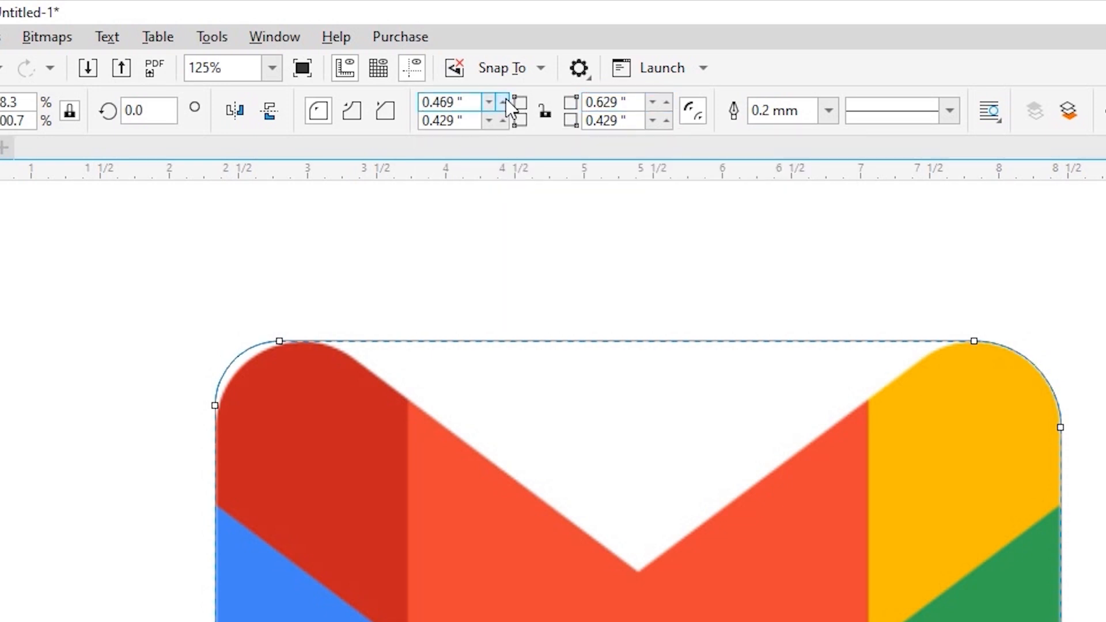
{"action": "left_click", "coordinate": [505, 99]}
{"action": "left_click", "coordinate": [506, 99]}
{"action": "left_click", "coordinate": [506, 99]}
{"action": "left_click", "coordinate": [505, 98]}
{"action": "left_click", "coordinate": [505, 99]}
{"action": "left_click", "coordinate": [506, 98]}
{"action": "left_click", "coordinate": [506, 99]}
{"action": "left_click", "coordinate": [506, 99]}
{"action": "left_click", "coordinate": [506, 99]}
{"action": "left_click", "coordinate": [505, 98]}
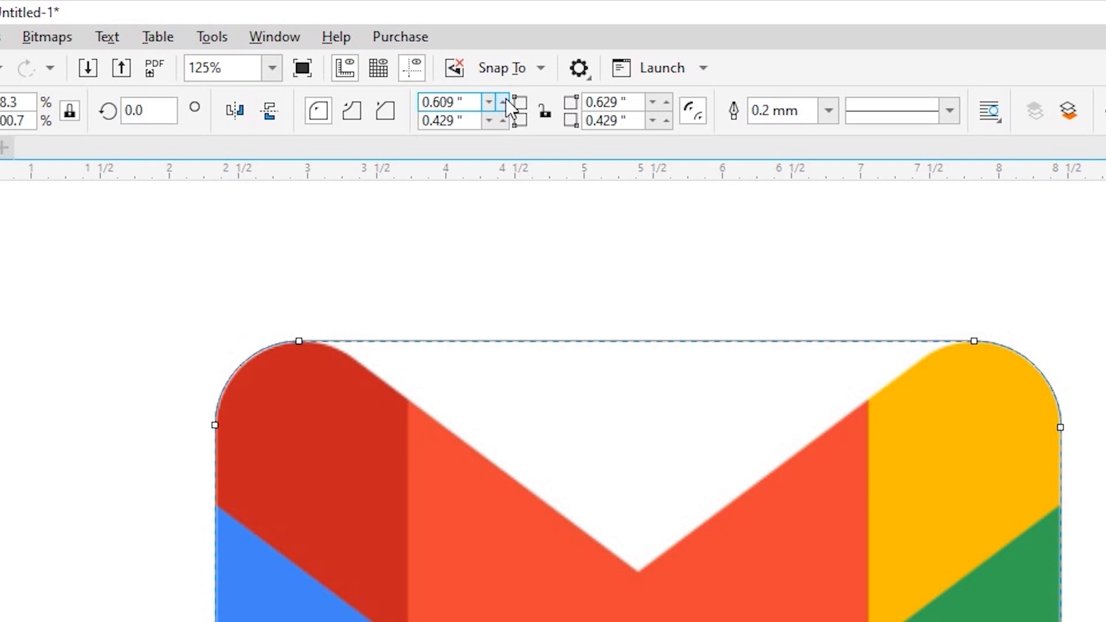
{"action": "left_click", "coordinate": [505, 99]}
{"action": "left_click", "coordinate": [506, 98]}
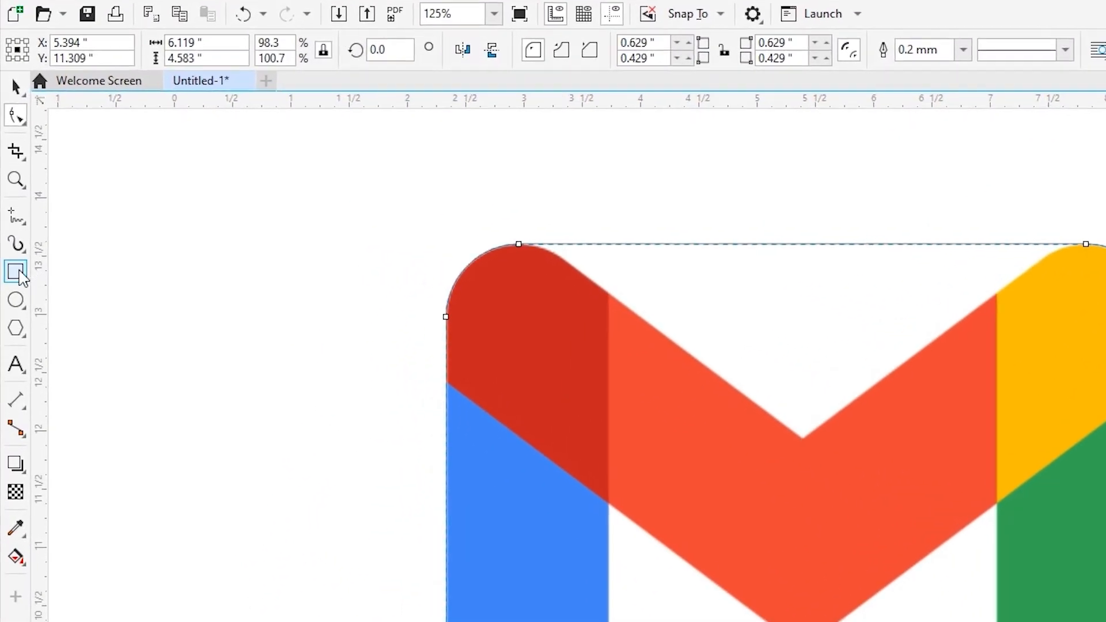
Draw a second rectangle of about 1.46 by 4.92 inches over the yellow and green column of the M
{"action": "left_click", "coordinate": [18, 275]}
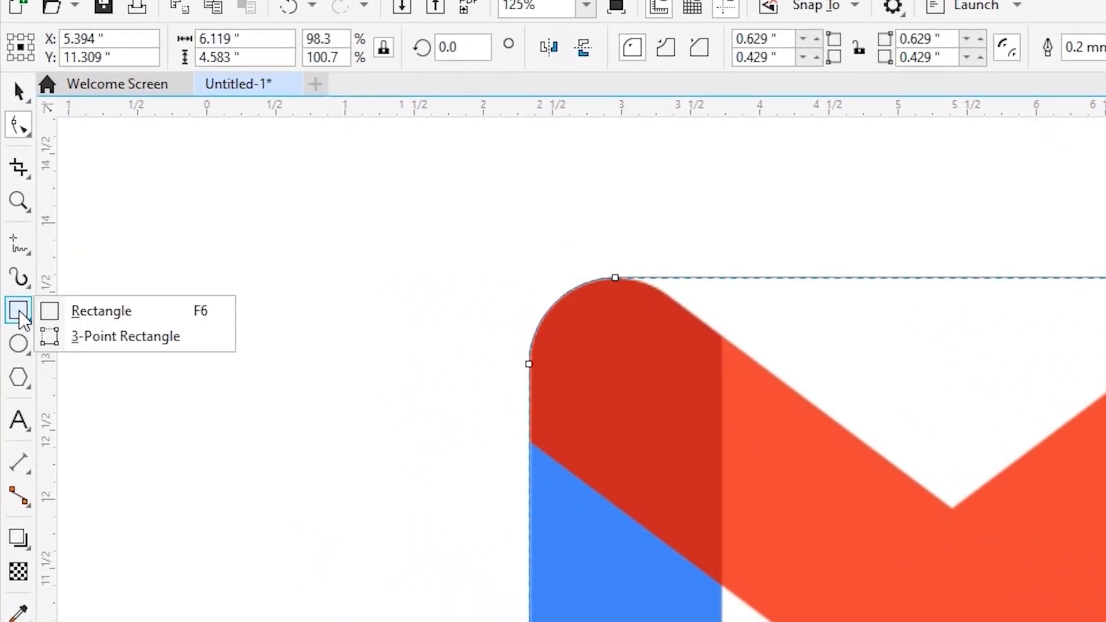
{"action": "left_click", "coordinate": [89, 316]}
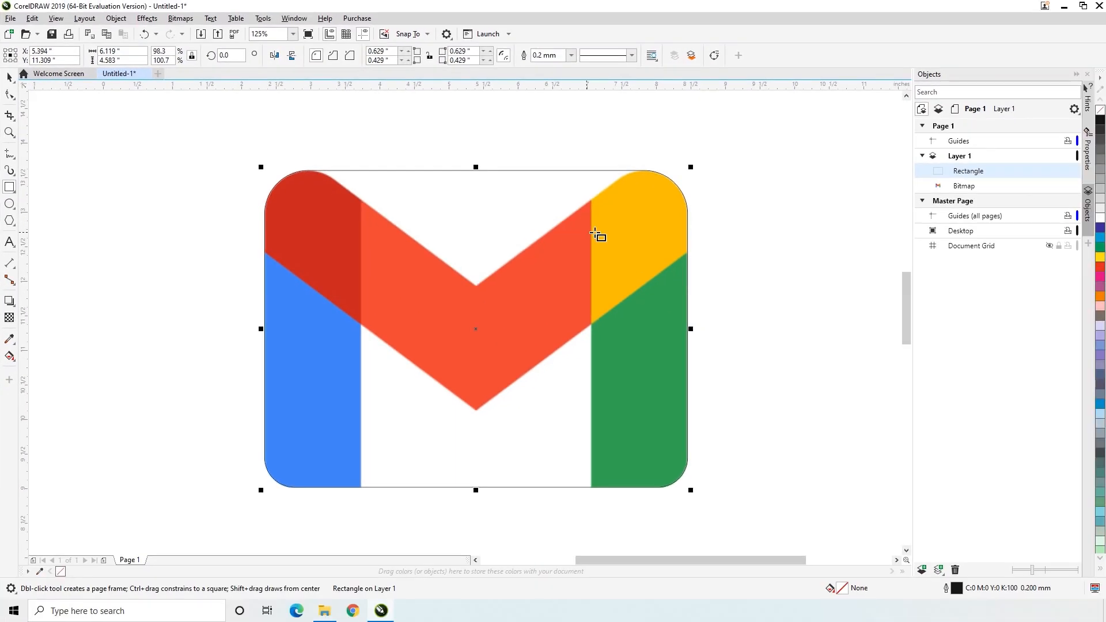
{"action": "left_click_drag", "start_coordinate": [592, 166], "coordinate": [692, 503]}
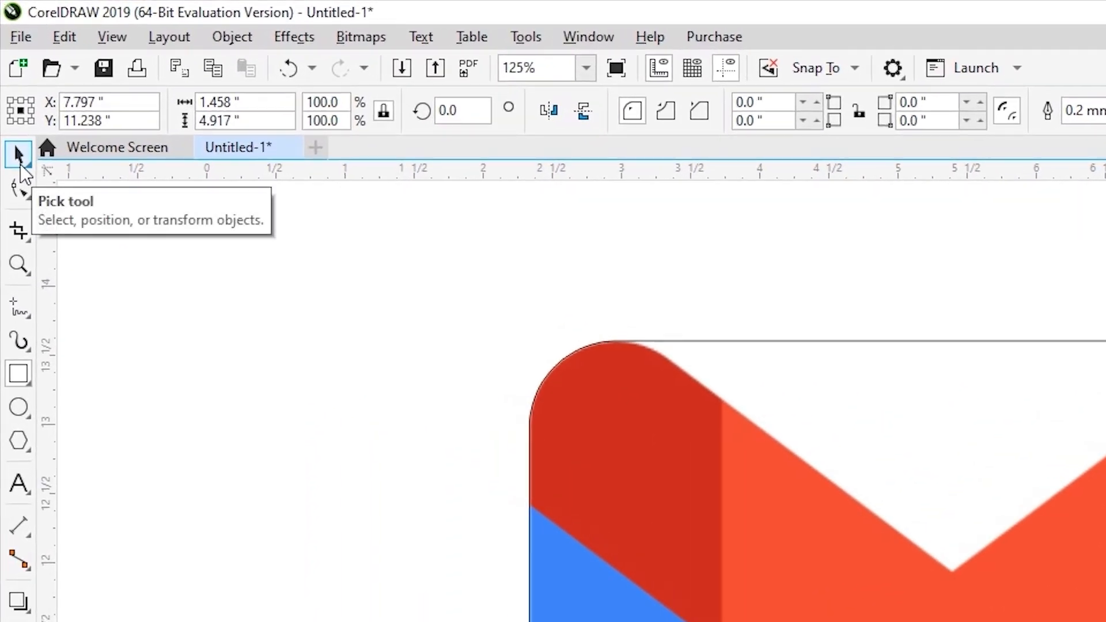
Fit the narrow rectangle's left and right sides to the yellow and green column, about 1.39 inches wide
{"action": "left_click", "coordinate": [18, 155]}
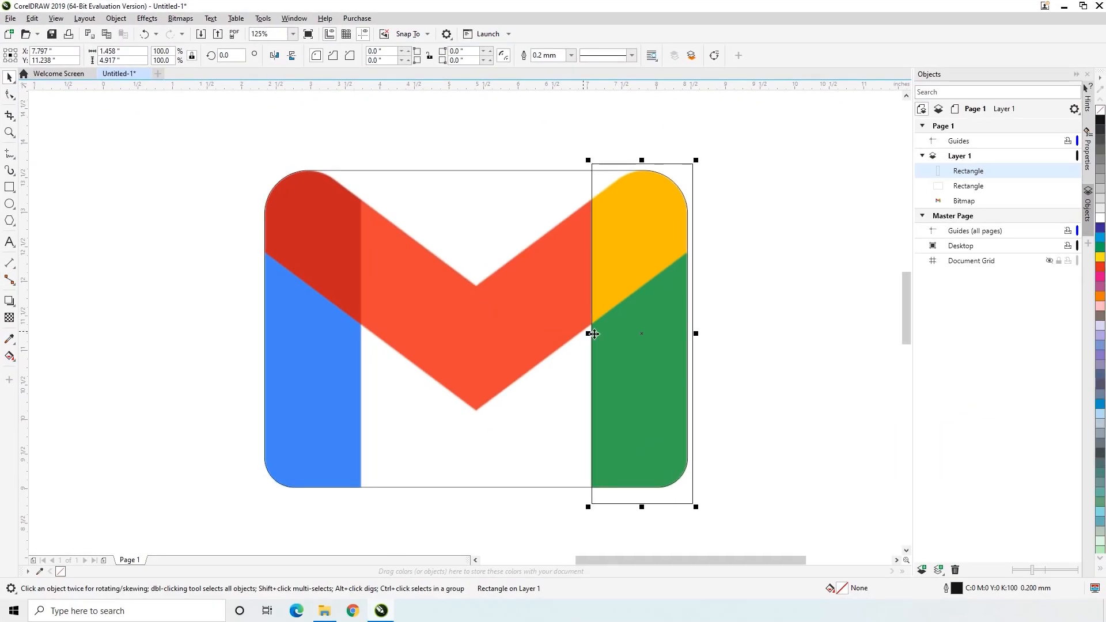
{"action": "scroll", "coordinate": [592, 341], "scroll_direction": "up", "scroll_amount": 3}
{"action": "scroll", "coordinate": [592, 340], "scroll_direction": "up", "scroll_amount": 3}
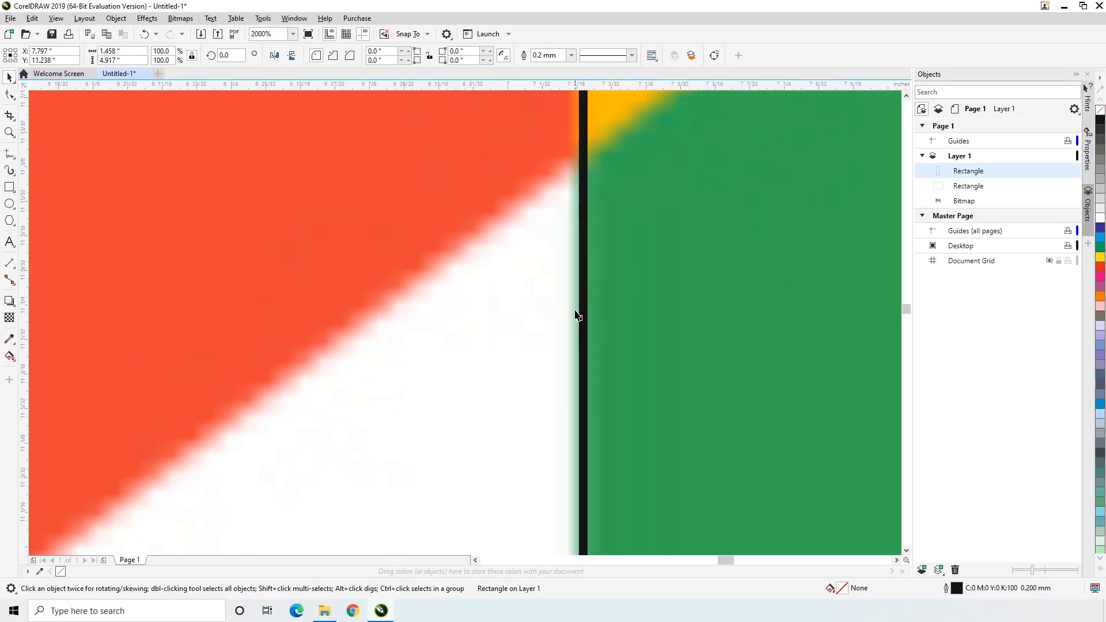
{"action": "left_click_drag", "start_coordinate": [579, 317], "coordinate": [567, 316]}
{"action": "scroll", "coordinate": [569, 316], "scroll_direction": "down", "scroll_amount": 5}
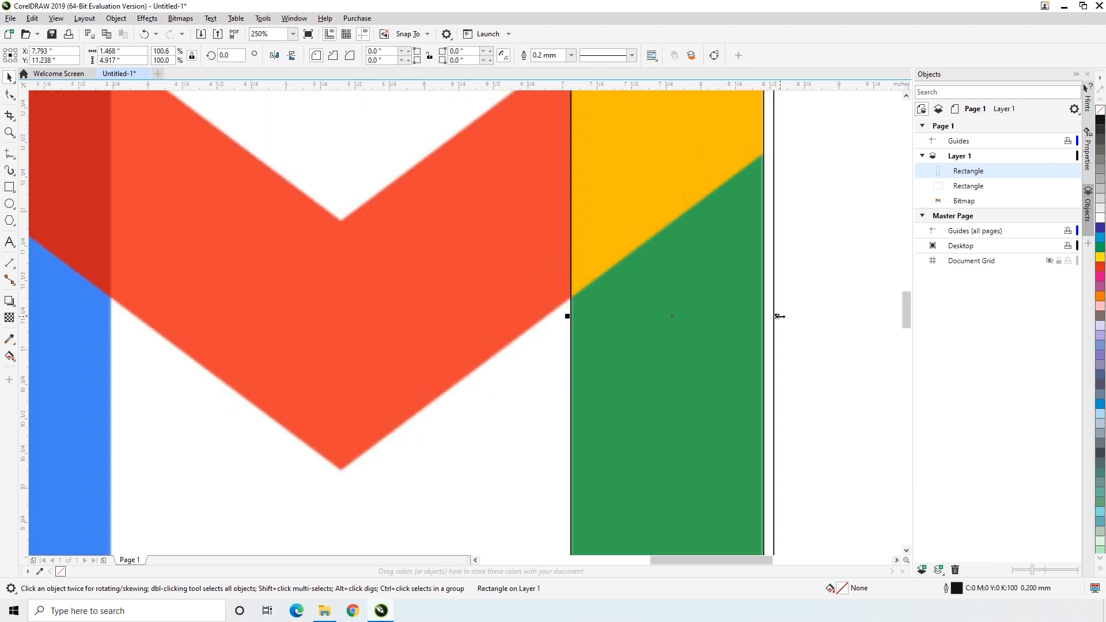
{"action": "left_click_drag", "start_coordinate": [779, 316], "coordinate": [768, 316]}
{"action": "scroll", "coordinate": [711, 346], "scroll_direction": "down", "scroll_amount": 2}
Align the narrow rectangle's bottom and top edges with the rounded rectangle, about 4.58 inches high
{"action": "scroll", "coordinate": [714, 416], "scroll_direction": "up", "scroll_amount": 3}
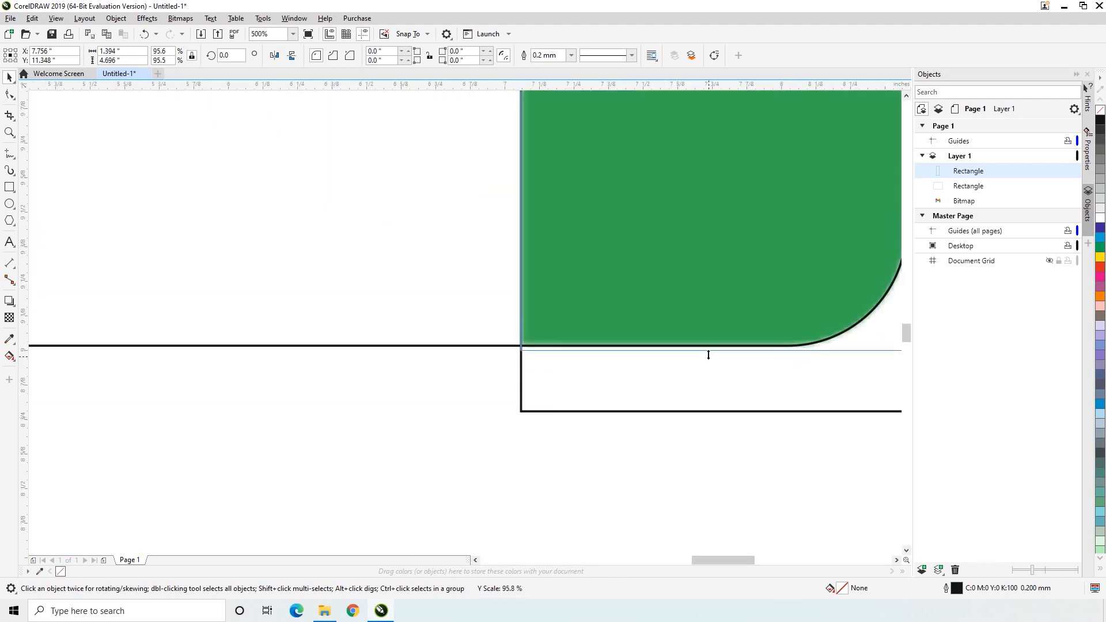
{"action": "left_click_drag", "start_coordinate": [709, 355], "coordinate": [708, 350]}
{"action": "scroll", "coordinate": [708, 350], "scroll_direction": "down", "scroll_amount": 3}
{"action": "scroll", "coordinate": [660, 250], "scroll_direction": "up", "scroll_amount": 3}
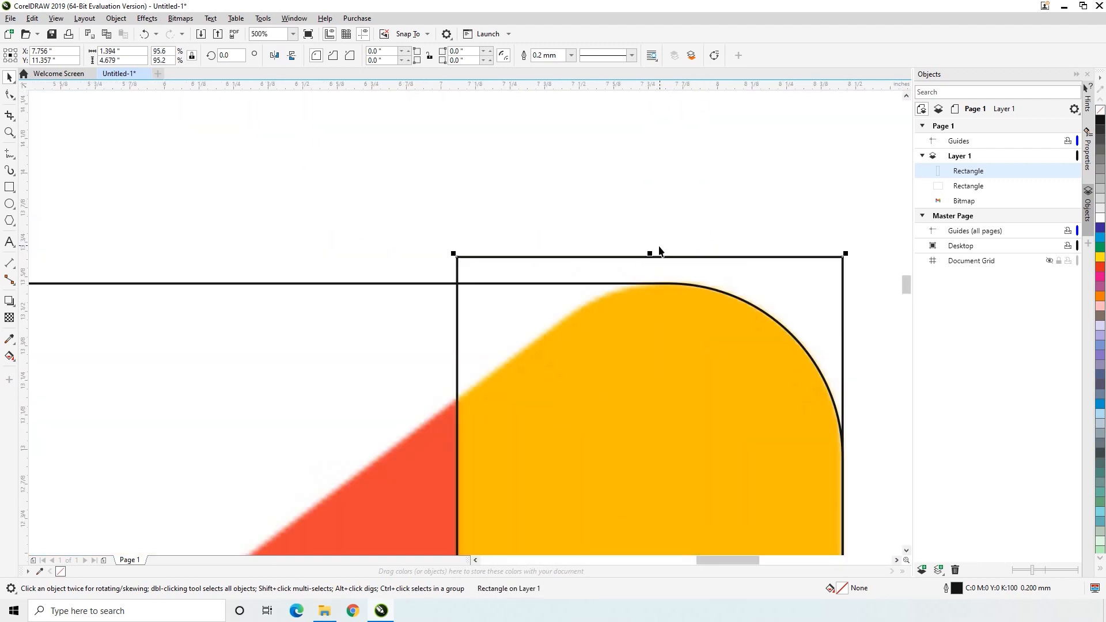
{"action": "left_click_drag", "start_coordinate": [650, 255], "coordinate": [649, 282]}
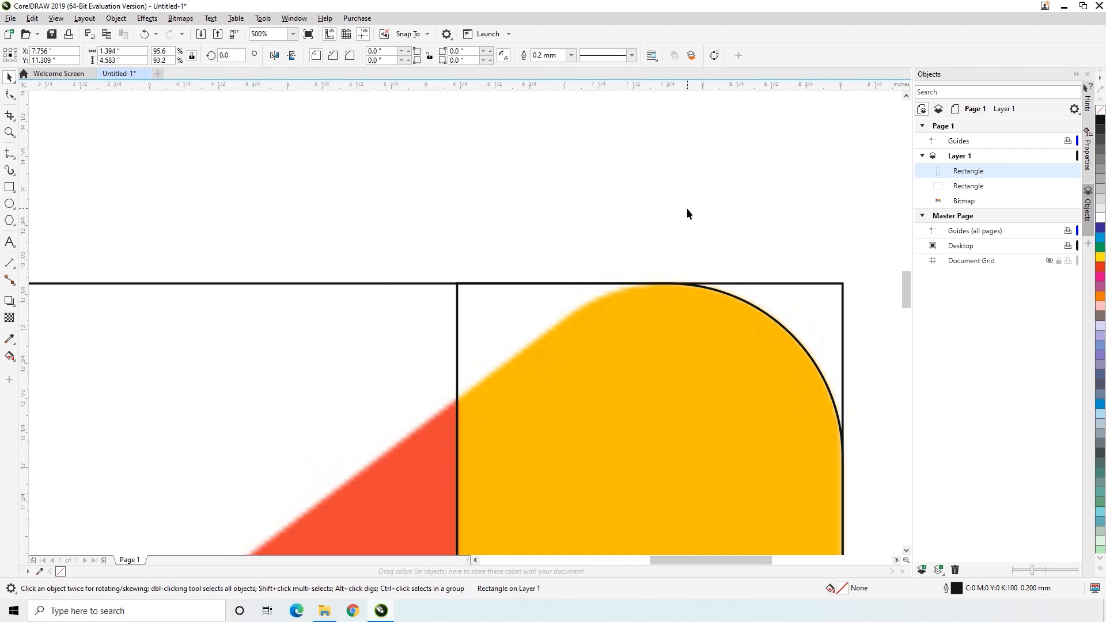
{"action": "scroll", "coordinate": [687, 209], "scroll_direction": "down", "scroll_amount": 3}
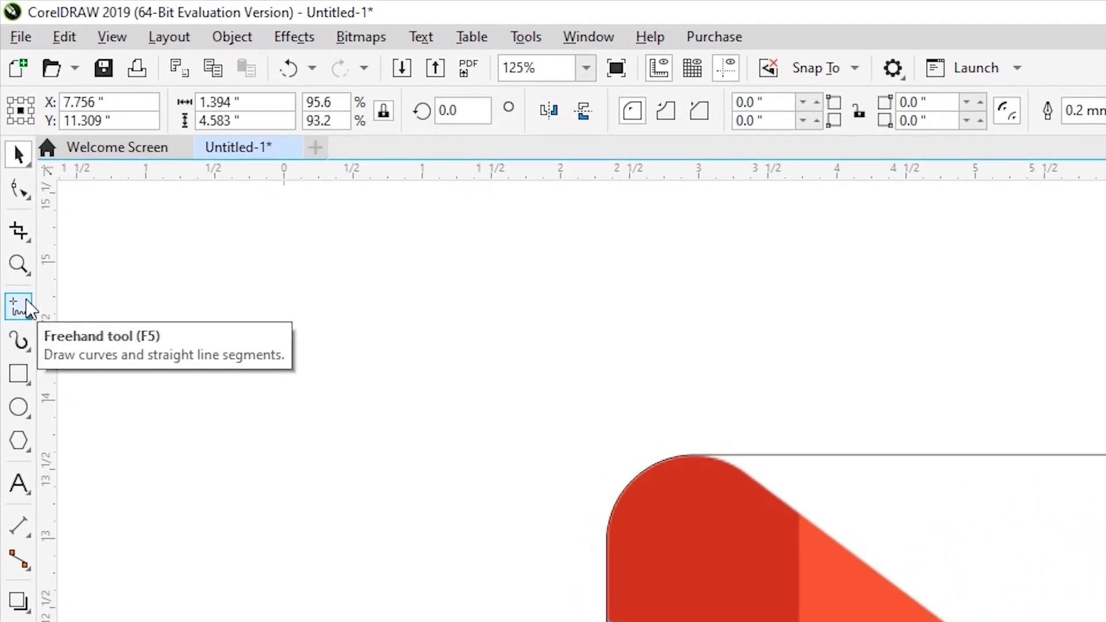
Draw a closed seven-node outline of straight segments around the V-shaped band of the M, about 6.95 by 4.25 inches overall
{"action": "left_click", "coordinate": [13, 150]}
{"action": "left_click", "coordinate": [77, 331]}
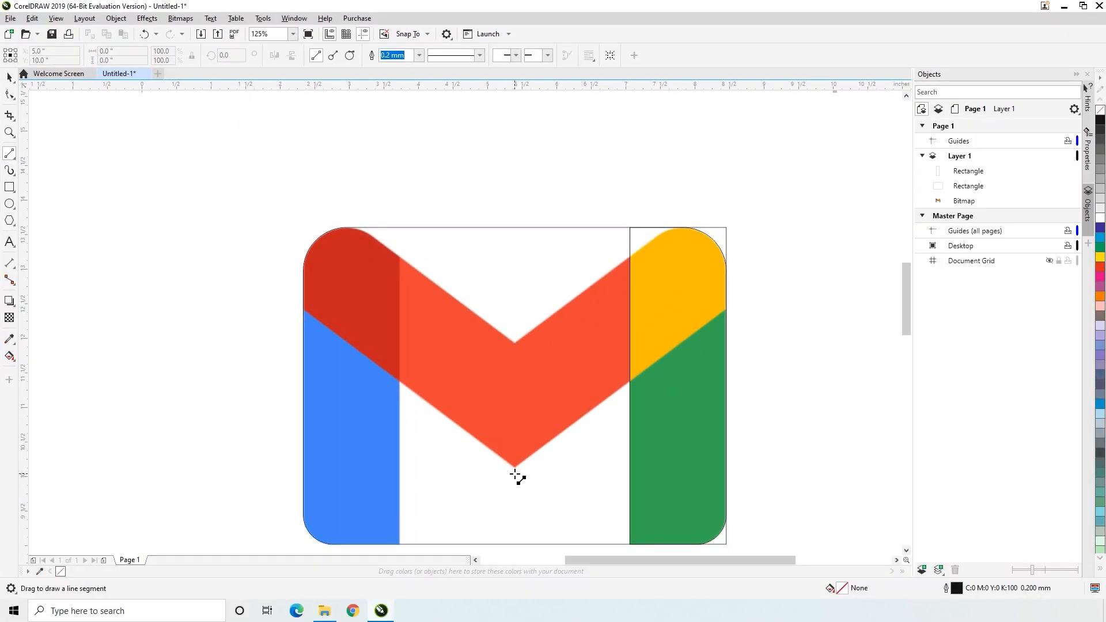
{"action": "left_click_drag", "start_coordinate": [741, 301], "coordinate": [742, 298]}
{"action": "left_click_drag", "start_coordinate": [743, 299], "coordinate": [749, 237]}
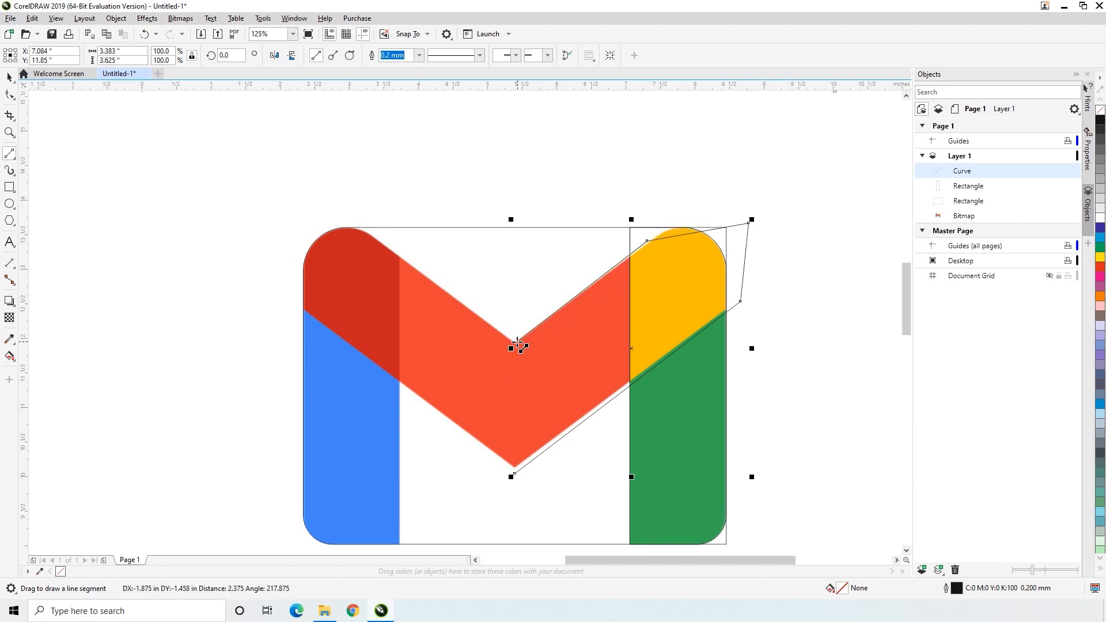
{"action": "left_click_drag", "start_coordinate": [280, 181], "coordinate": [279, 180]}
{"action": "left_click_drag", "start_coordinate": [279, 180], "coordinate": [272, 317]}
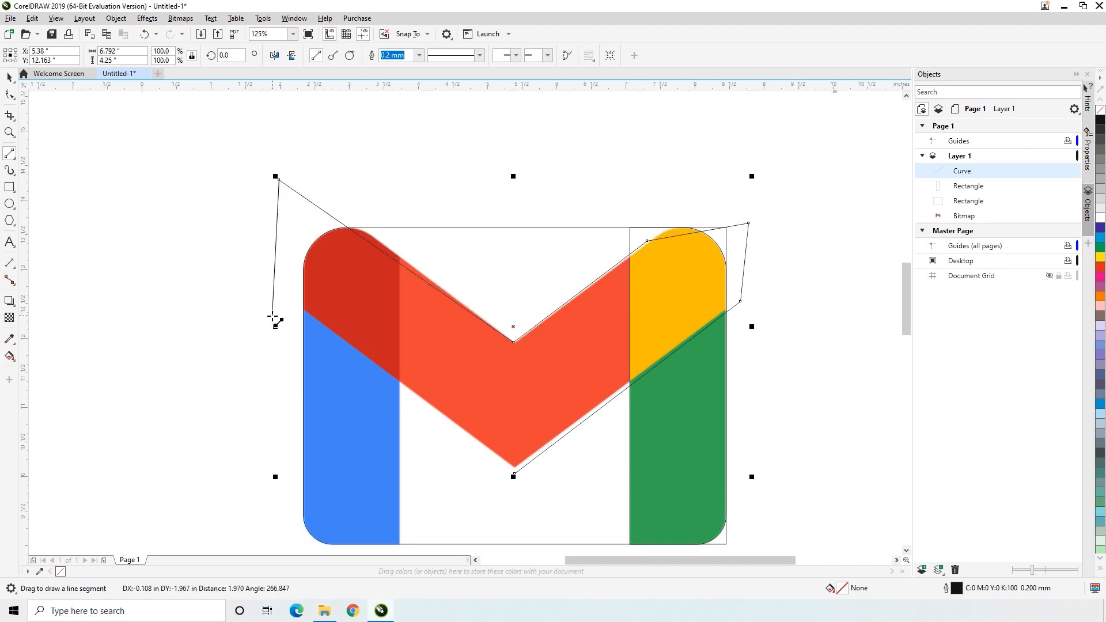
{"action": "left_click_drag", "start_coordinate": [514, 473], "coordinate": [514, 472]}
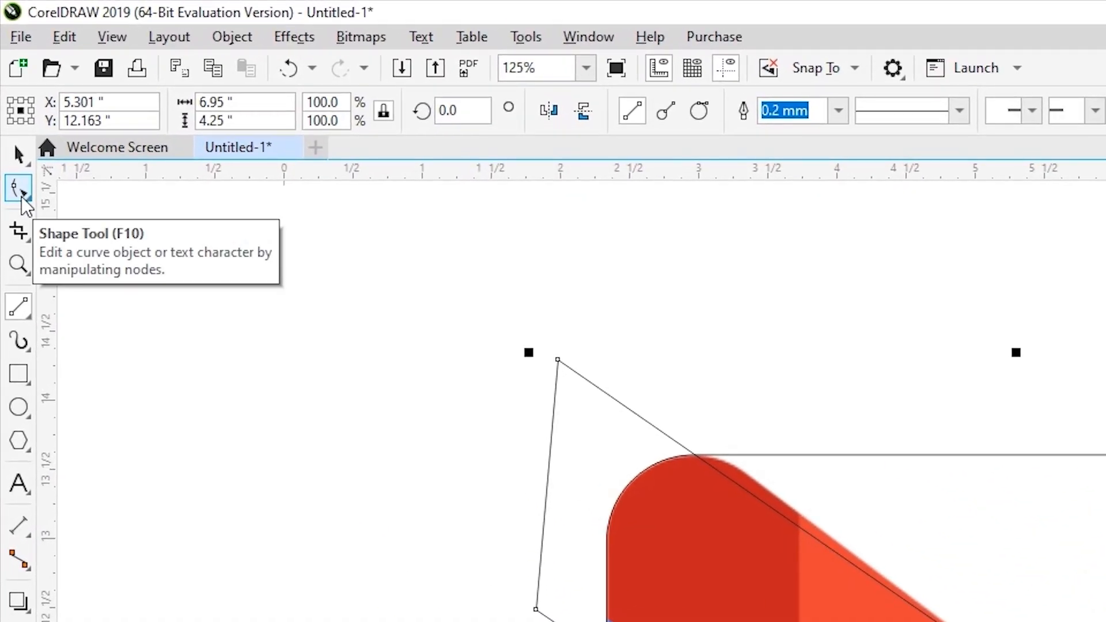
Move the outline's node at the top of the yellow arm onto the yellow shape's slanted edge
{"action": "left_click", "coordinate": [22, 196]}
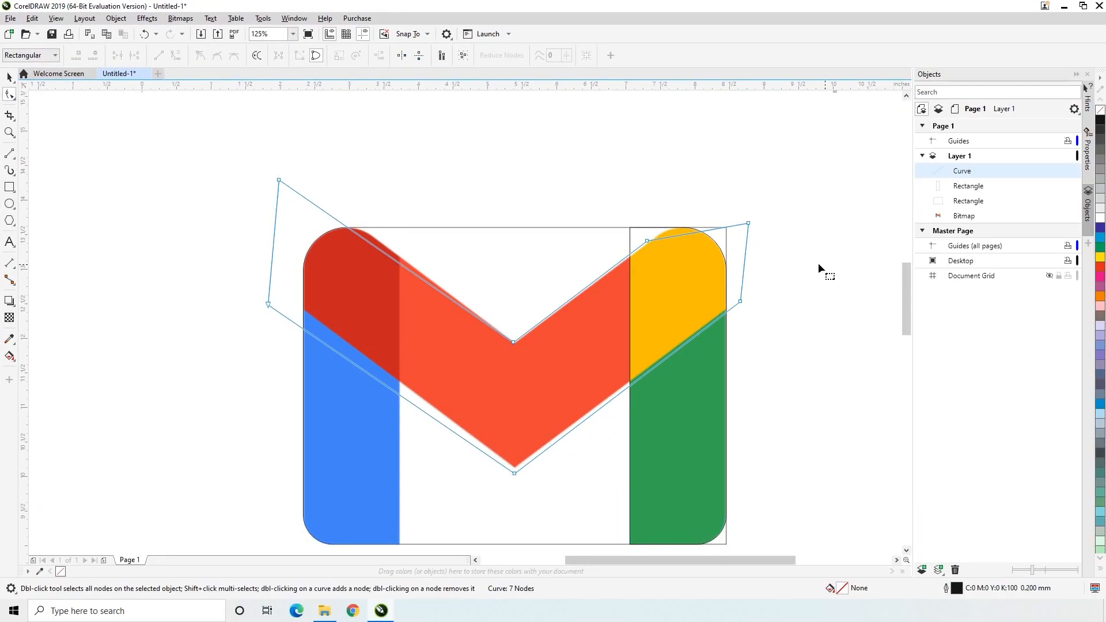
{"action": "scroll", "coordinate": [679, 309], "scroll_direction": "up", "scroll_amount": 2}
{"action": "scroll", "coordinate": [679, 305], "scroll_direction": "up", "scroll_amount": 2}
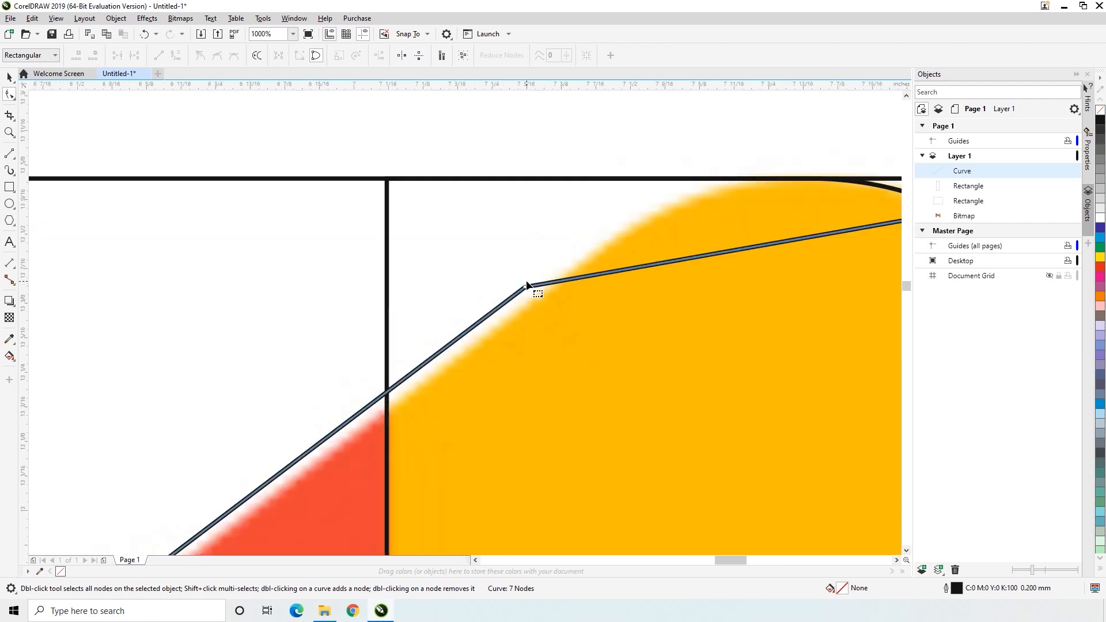
{"action": "left_click_drag", "start_coordinate": [542, 286], "coordinate": [548, 286]}
{"action": "scroll", "coordinate": [660, 261], "scroll_direction": "up", "scroll_amount": 1}
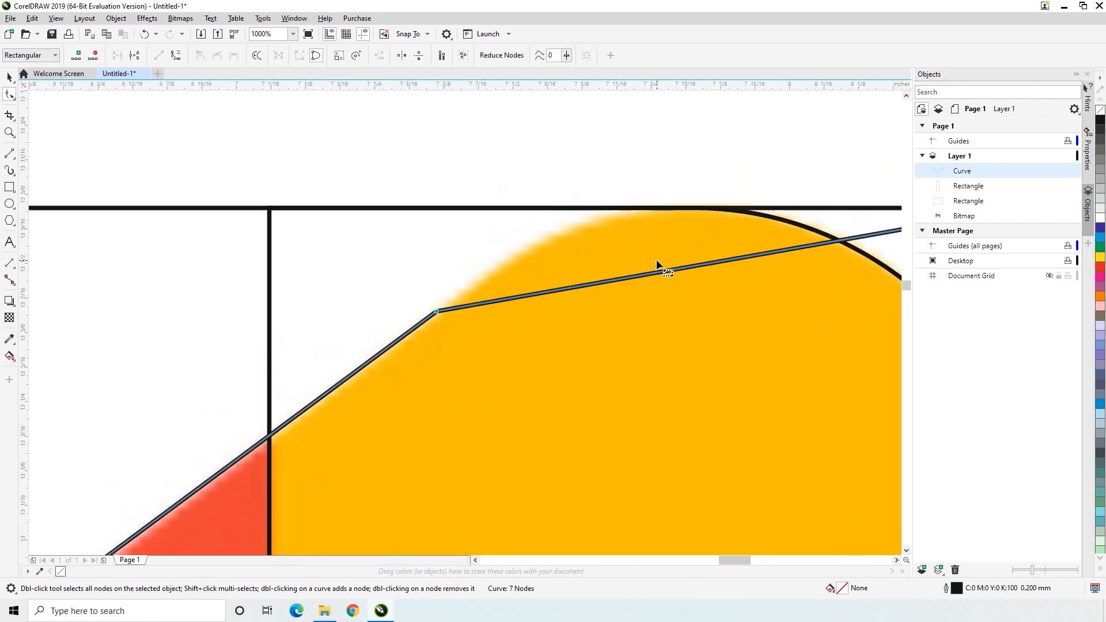
Move the outline's node beyond the yellow arm's rounded top onto the rounded rectangle's upper right corner arc
{"action": "scroll", "coordinate": [660, 261], "scroll_direction": "down", "scroll_amount": 2}
{"action": "scroll", "coordinate": [779, 233], "scroll_direction": "up", "scroll_amount": 1}
{"action": "left_click_drag", "start_coordinate": [819, 245], "coordinate": [646, 284]}
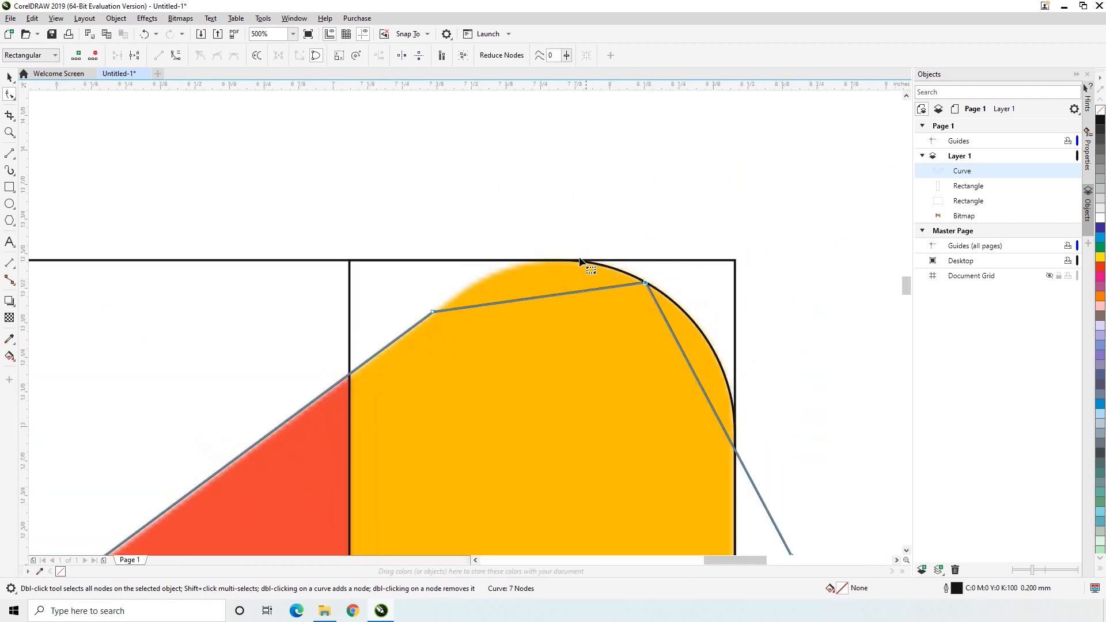
Convert the segment across the yellow arm's top to a curve and bend it along the arm's rounded edge
{"action": "scroll", "coordinate": [556, 281], "scroll_direction": "up", "scroll_amount": 2}
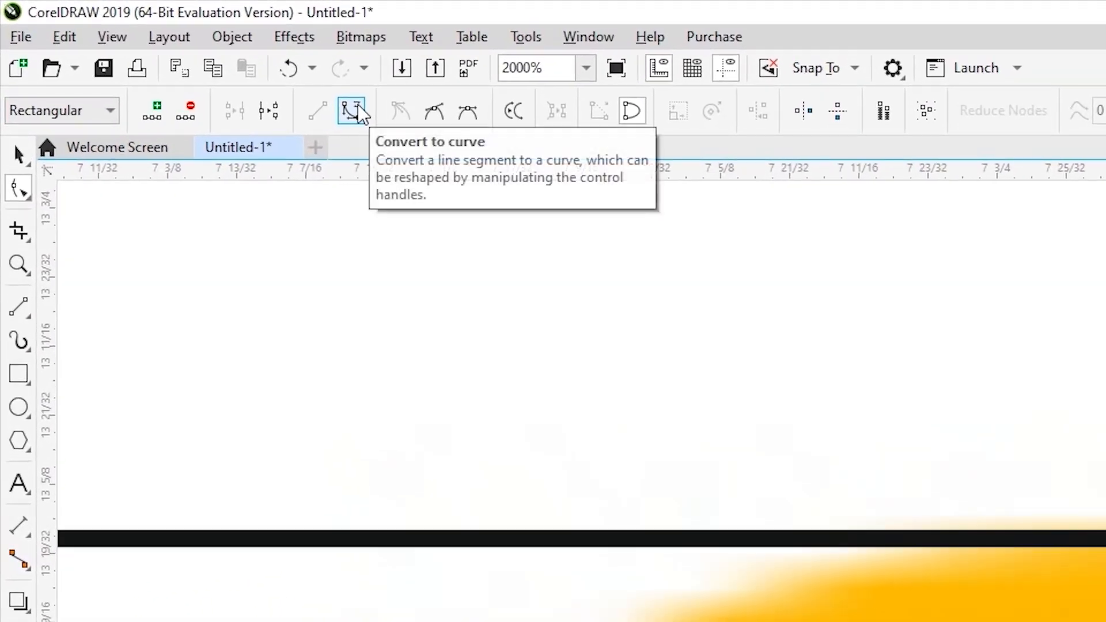
{"action": "left_click", "coordinate": [358, 109]}
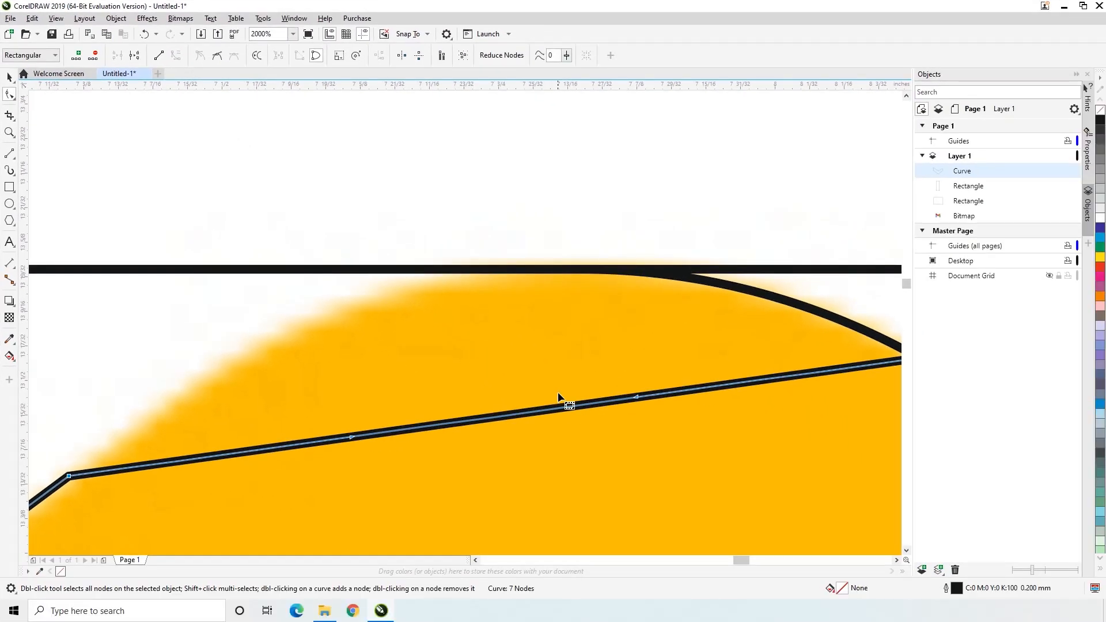
{"action": "left_click_drag", "start_coordinate": [352, 436], "coordinate": [445, 229]}
{"action": "left_click_drag", "start_coordinate": [636, 397], "coordinate": [651, 219]}
{"action": "left_click_drag", "start_coordinate": [446, 229], "coordinate": [366, 228]}
{"action": "scroll", "coordinate": [547, 202], "scroll_direction": "down", "scroll_amount": 2}
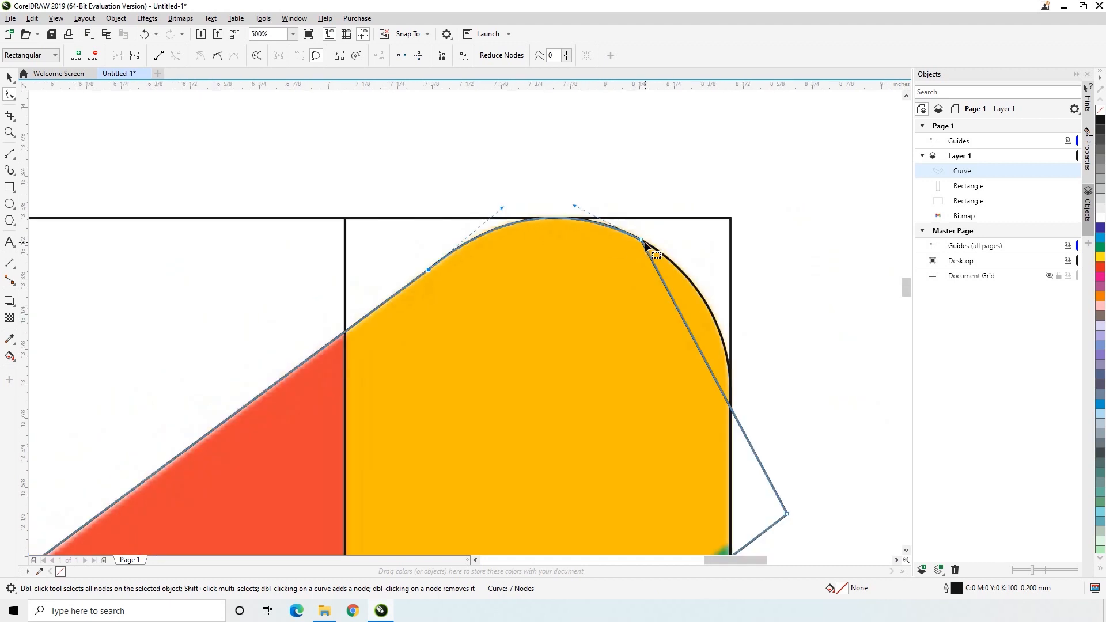
Move the outline's outermost right node outward along the yellow-green boundary line and its bottom node onto the red V's lower tip
{"action": "scroll", "coordinate": [645, 242], "scroll_direction": "down", "scroll_amount": 1}
{"action": "scroll", "coordinate": [670, 302], "scroll_direction": "up", "scroll_amount": 1}
{"action": "left_click_drag", "start_coordinate": [754, 458], "coordinate": [853, 273]}
{"action": "scroll", "coordinate": [821, 216], "scroll_direction": "down", "scroll_amount": 2}
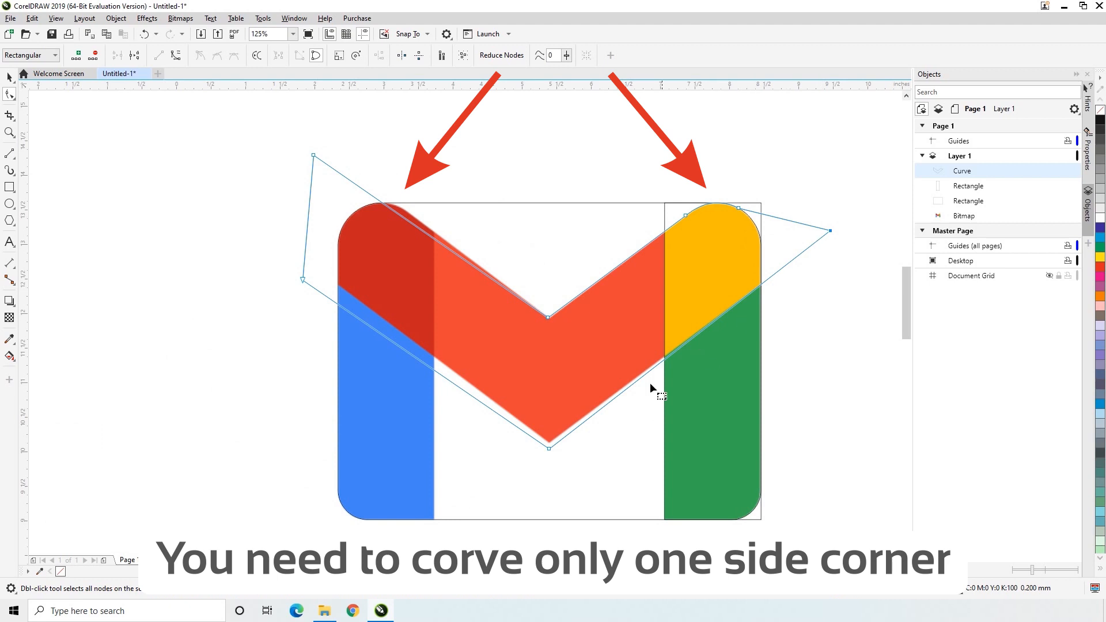
{"action": "scroll", "coordinate": [556, 466], "scroll_direction": "up", "scroll_amount": 5}
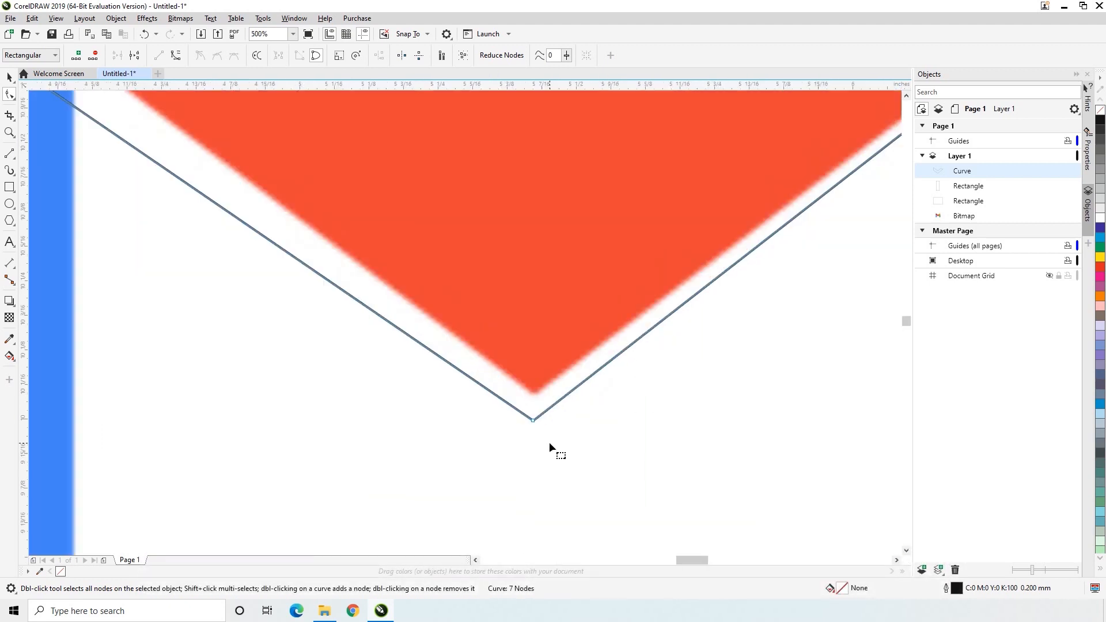
{"action": "left_click_drag", "start_coordinate": [521, 434], "coordinate": [525, 333]}
{"action": "scroll", "coordinate": [536, 331], "scroll_direction": "down", "scroll_amount": 5}
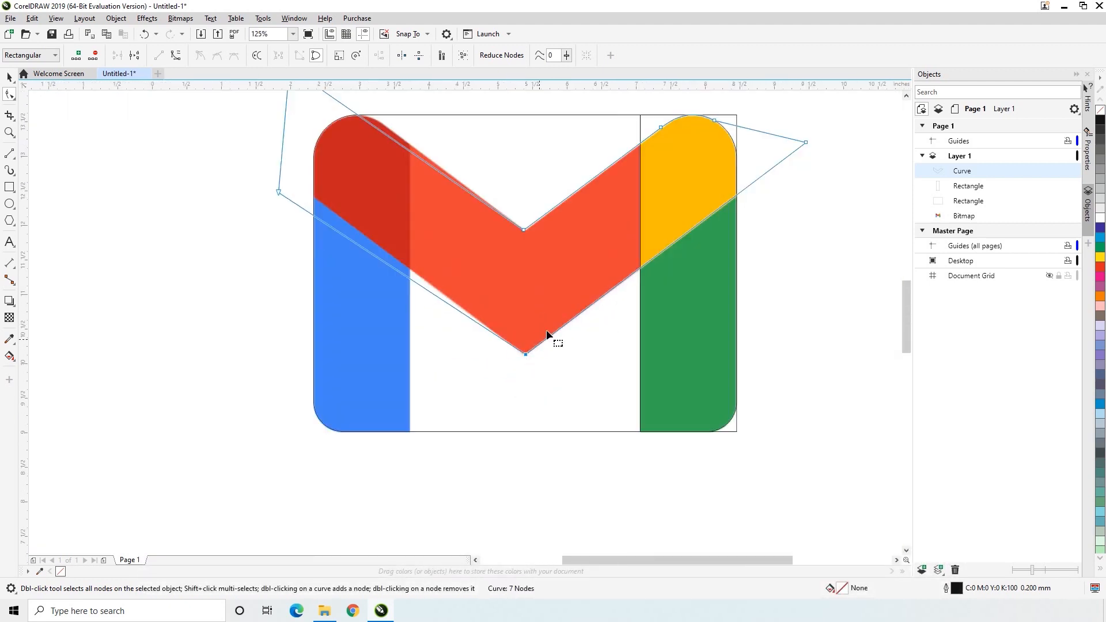
Move the outline's inner notch node exactly onto the upper point of the red V
{"action": "scroll", "coordinate": [575, 259], "scroll_direction": "up", "scroll_amount": 3}
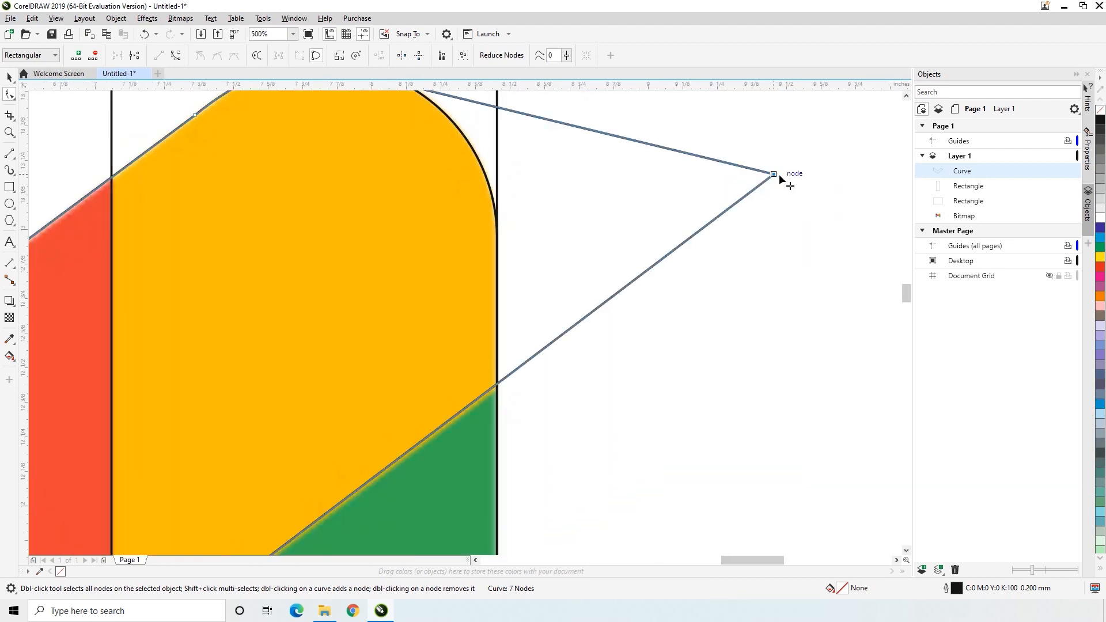
{"action": "scroll", "coordinate": [600, 208], "scroll_direction": "down", "scroll_amount": 3}
{"action": "scroll", "coordinate": [599, 257], "scroll_direction": "up", "scroll_amount": 3}
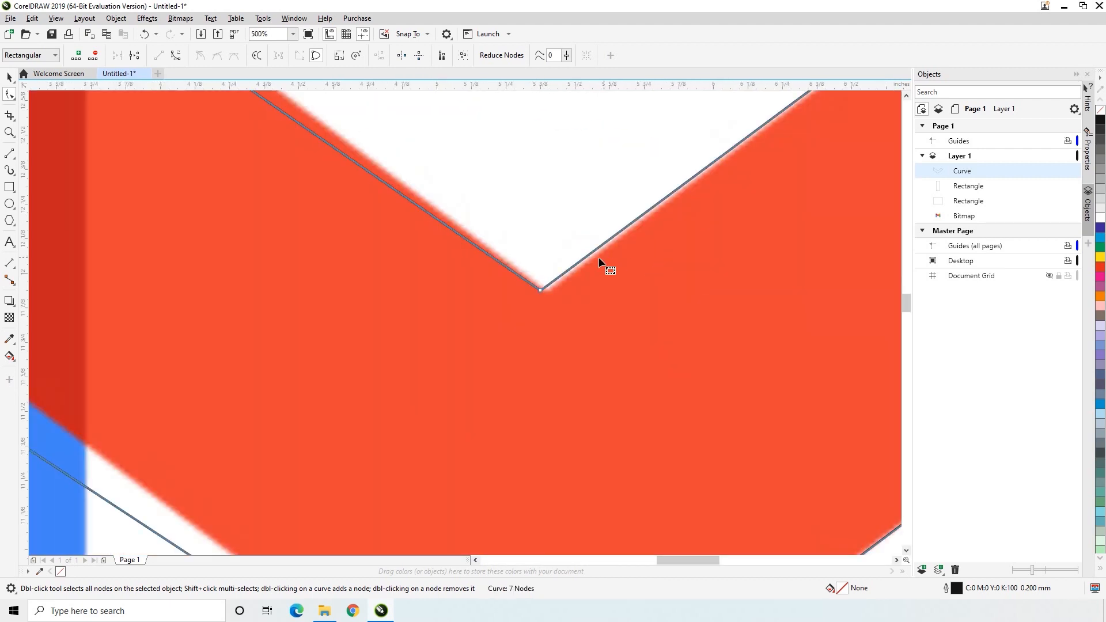
{"action": "scroll", "coordinate": [599, 256], "scroll_direction": "up", "scroll_amount": 4}
{"action": "left_click_drag", "start_coordinate": [506, 276], "coordinate": [560, 288]}
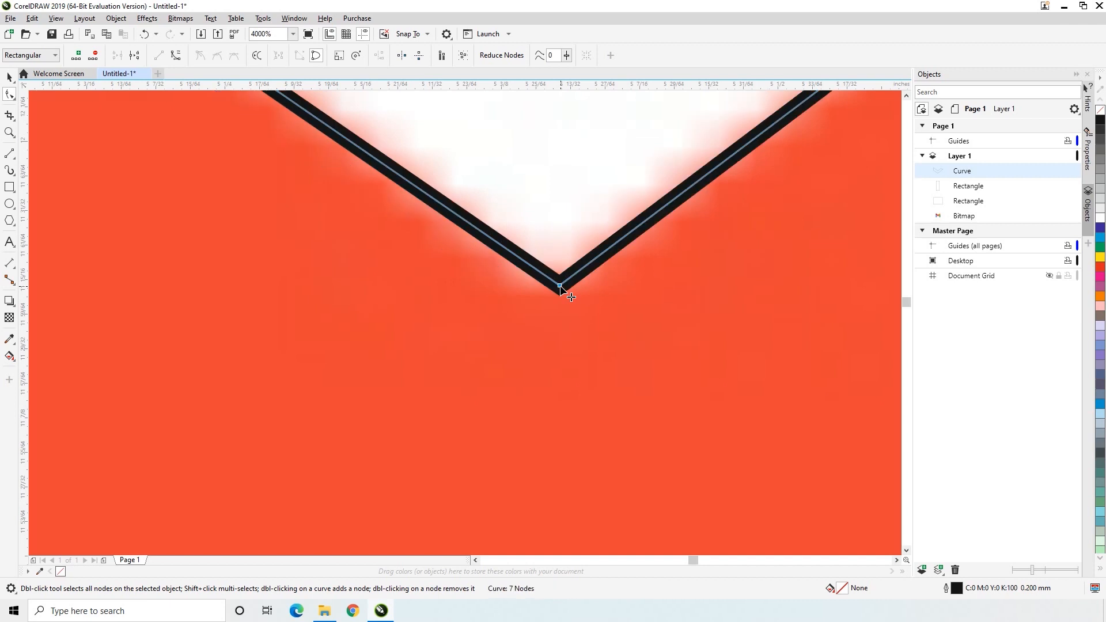
Move the outline's two left end nodes so its long edges follow the red band's upper and lower slanted edges
{"action": "scroll", "coordinate": [560, 286], "scroll_direction": "down", "scroll_amount": 5}
{"action": "scroll", "coordinate": [324, 128], "scroll_direction": "up", "scroll_amount": 2}
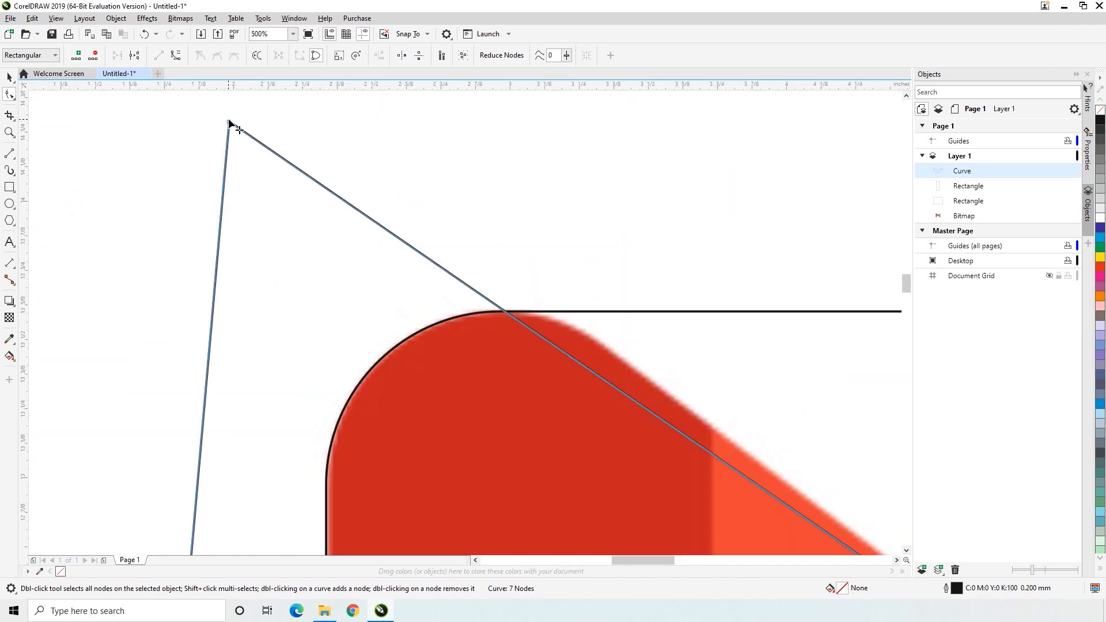
{"action": "left_click_drag", "start_coordinate": [229, 123], "coordinate": [306, 129]}
{"action": "scroll", "coordinate": [302, 209], "scroll_direction": "down", "scroll_amount": 2}
{"action": "scroll", "coordinate": [283, 271], "scroll_direction": "up", "scroll_amount": 1}
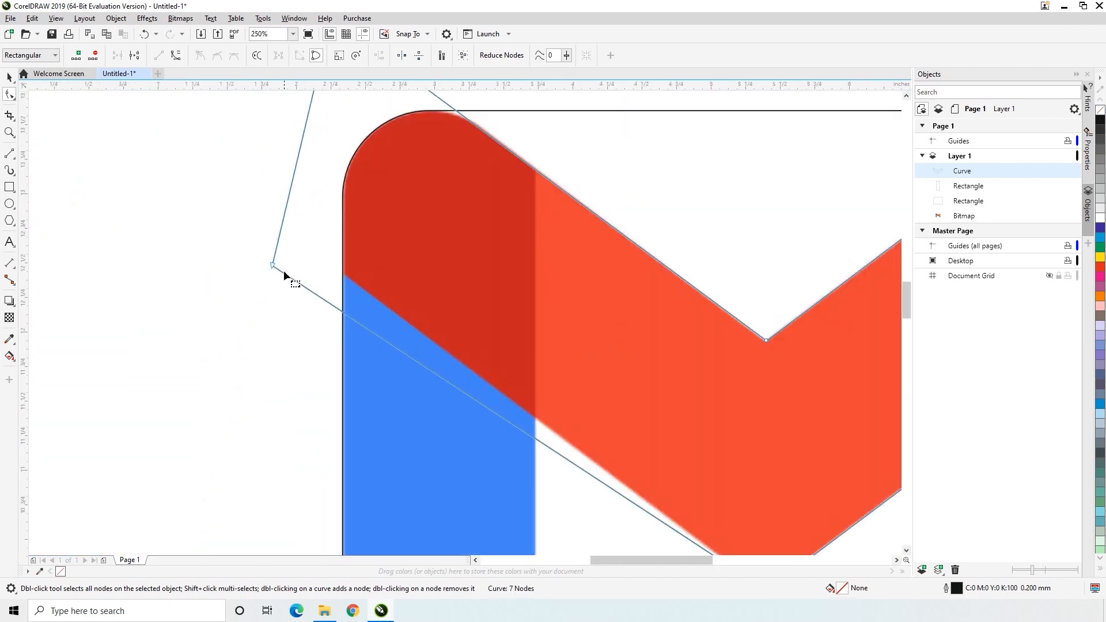
{"action": "left_click_drag", "start_coordinate": [273, 266], "coordinate": [282, 226]}
{"action": "scroll", "coordinate": [282, 225], "scroll_direction": "down", "scroll_amount": 3}
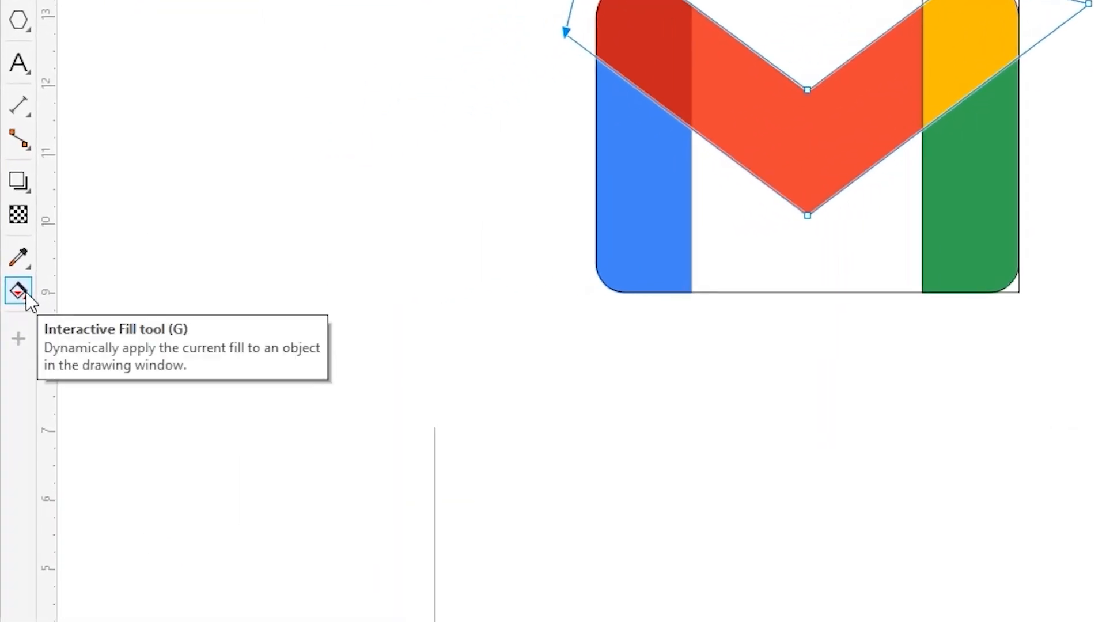
Create slate-blue filled shapes from the green and yellow regions of the right column with Smart Fill
{"action": "left_click", "coordinate": [26, 292]}
{"action": "left_click", "coordinate": [73, 316]}
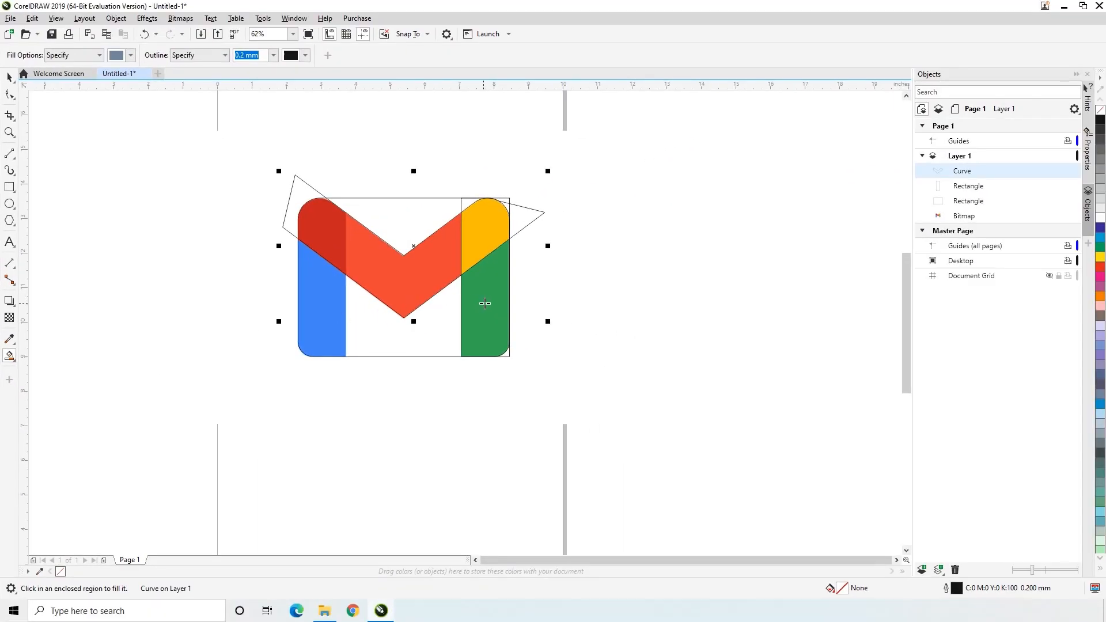
{"action": "left_click", "coordinate": [484, 303]}
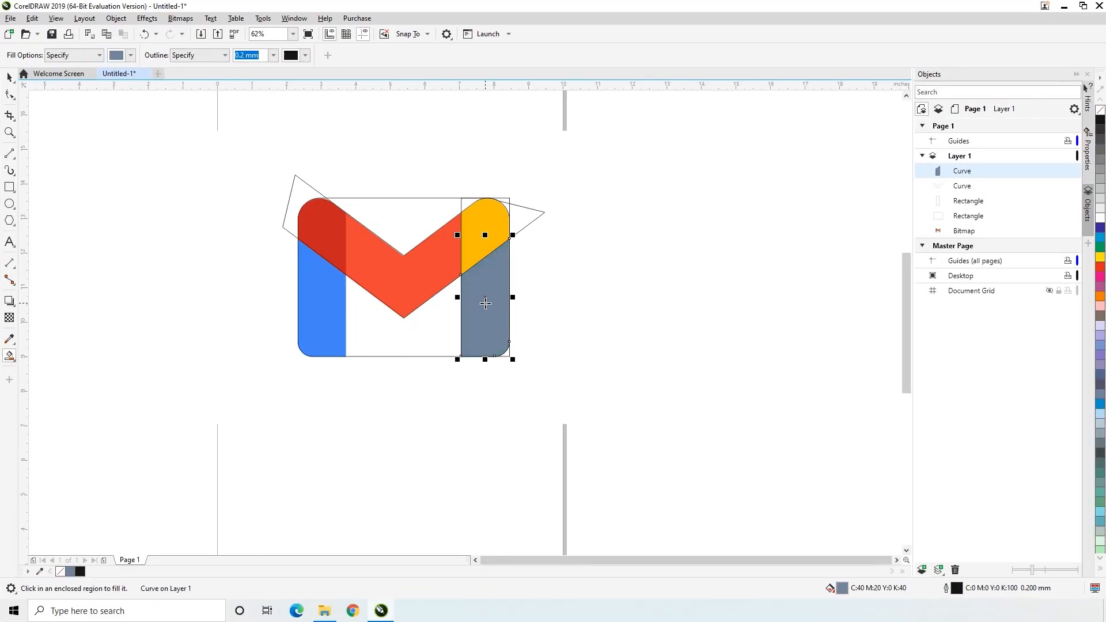
{"action": "left_click", "coordinate": [482, 217]}
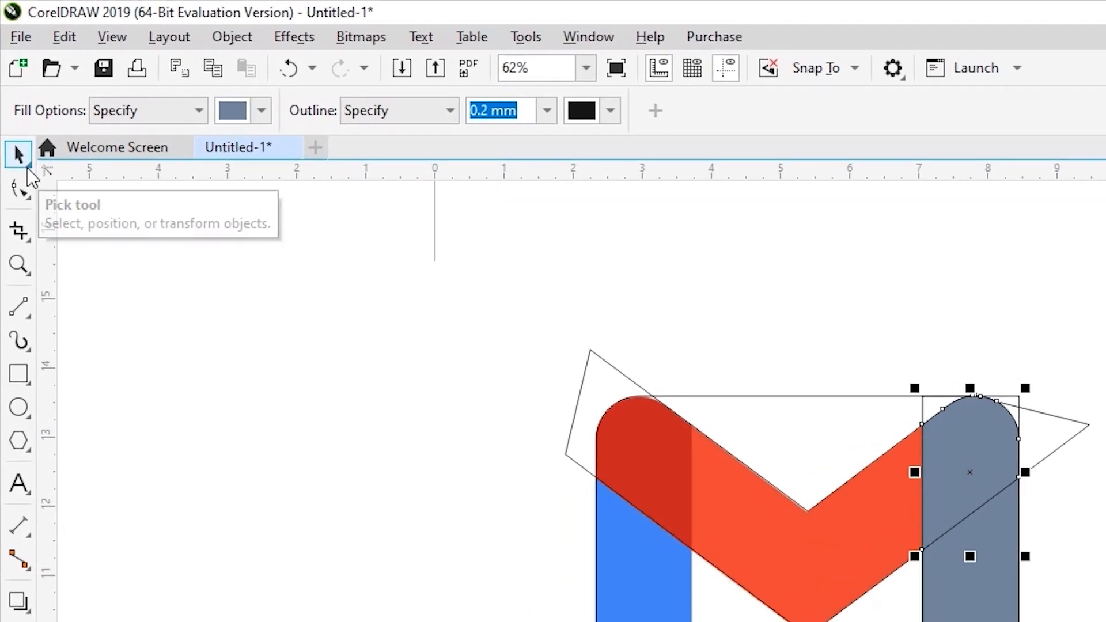
Duplicate the two filled shapes of the right column in place
{"action": "left_click", "coordinate": [27, 167]}
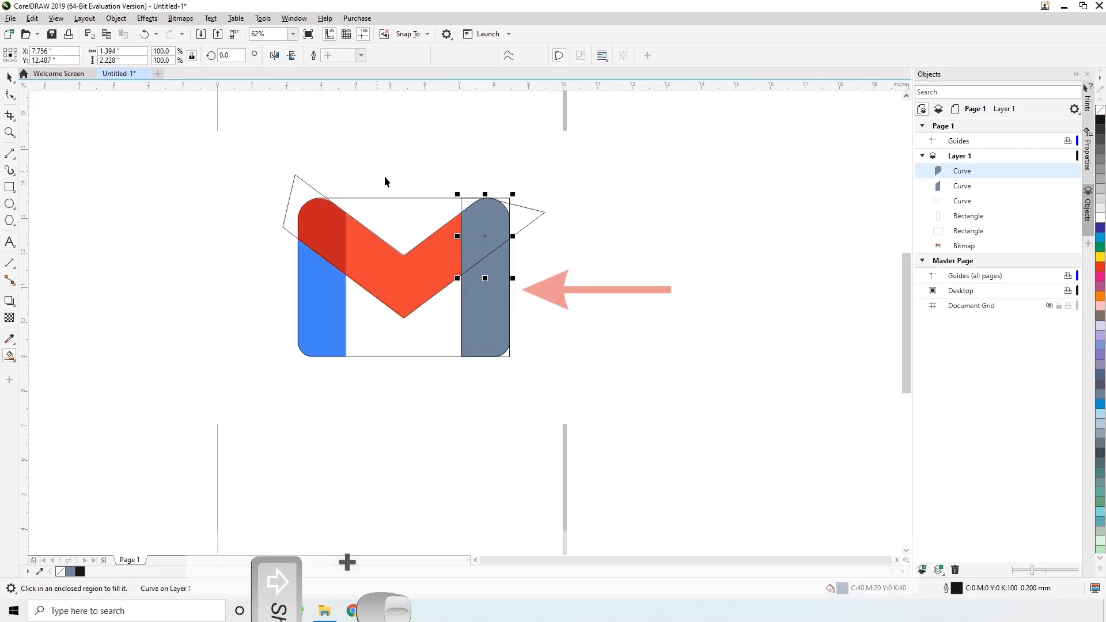
{"action": "scroll", "coordinate": [503, 270], "scroll_direction": "up", "scroll_amount": 2}
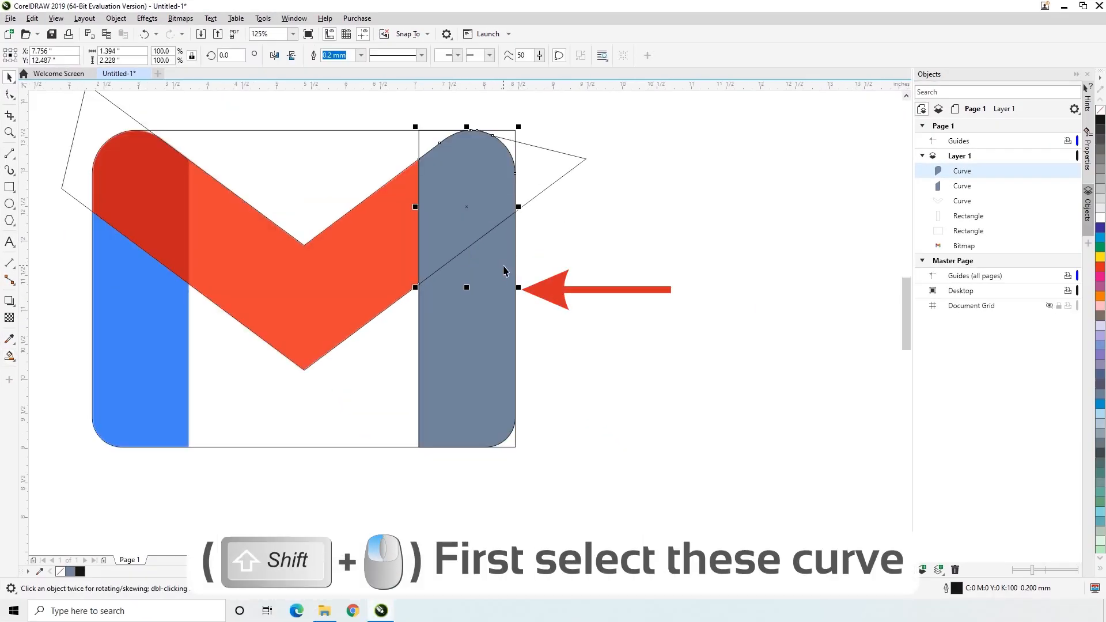
{"action": "left_click", "coordinate": [485, 300]}
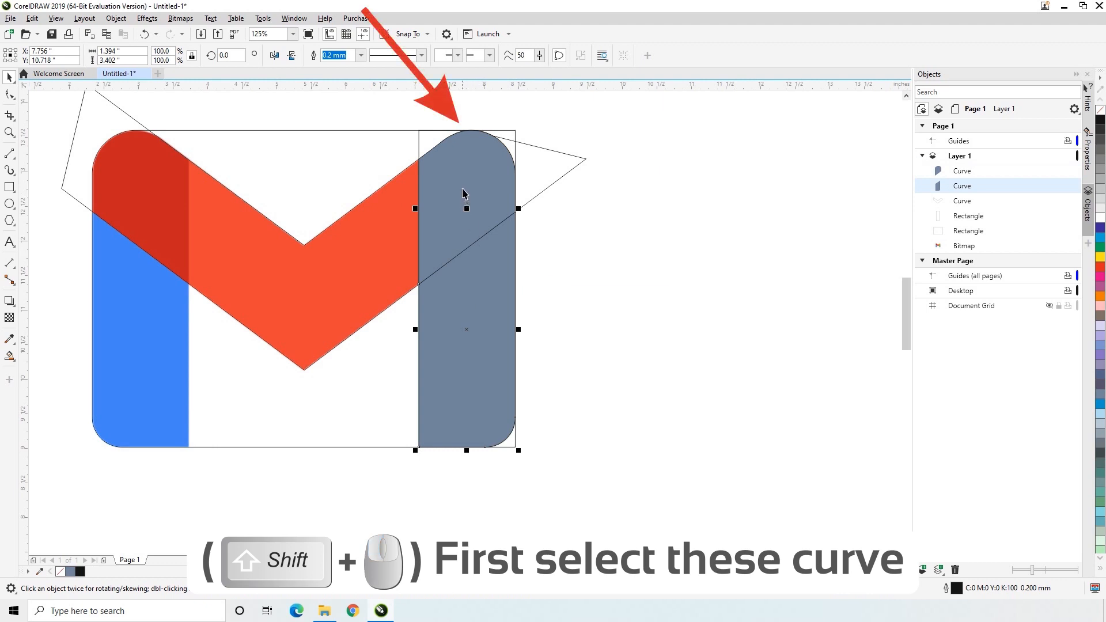
{"action": "left_click", "coordinate": [463, 190], "text": "shift"}
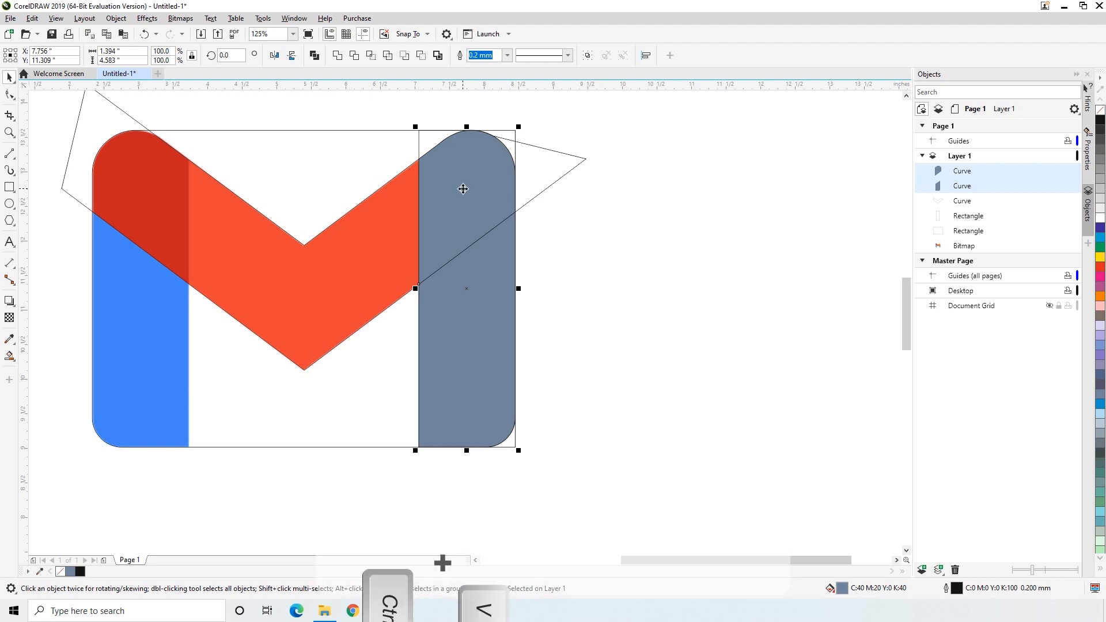
{"action": "key", "text": "ctrl+v"}
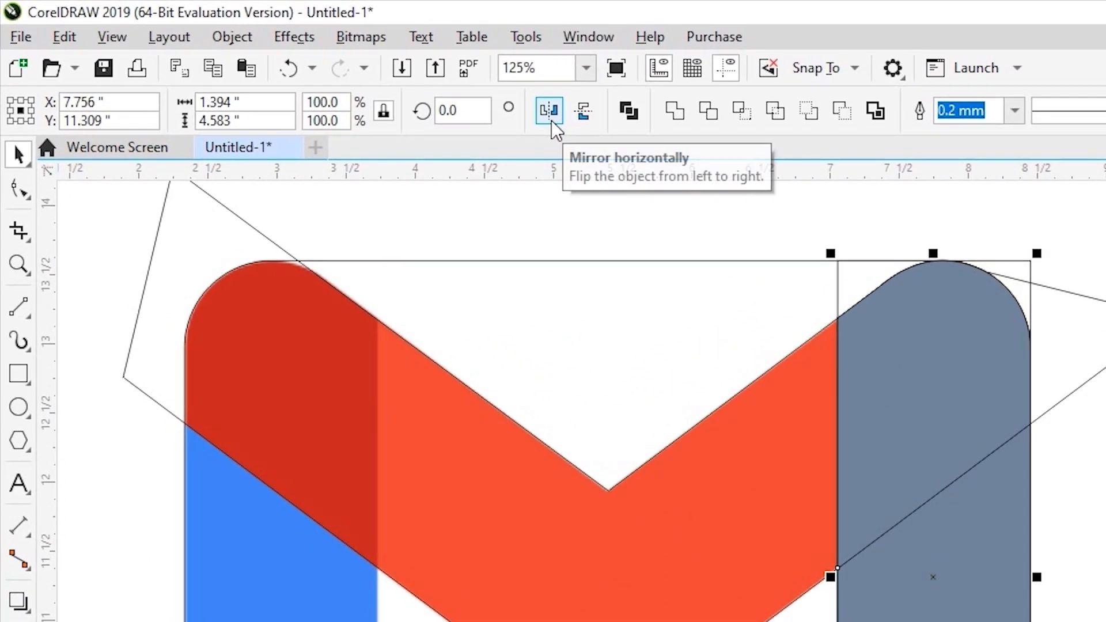
Mirror the copied shapes horizontally and align them with the left edge of the large rounded rectangle
{"action": "left_click", "coordinate": [551, 120]}
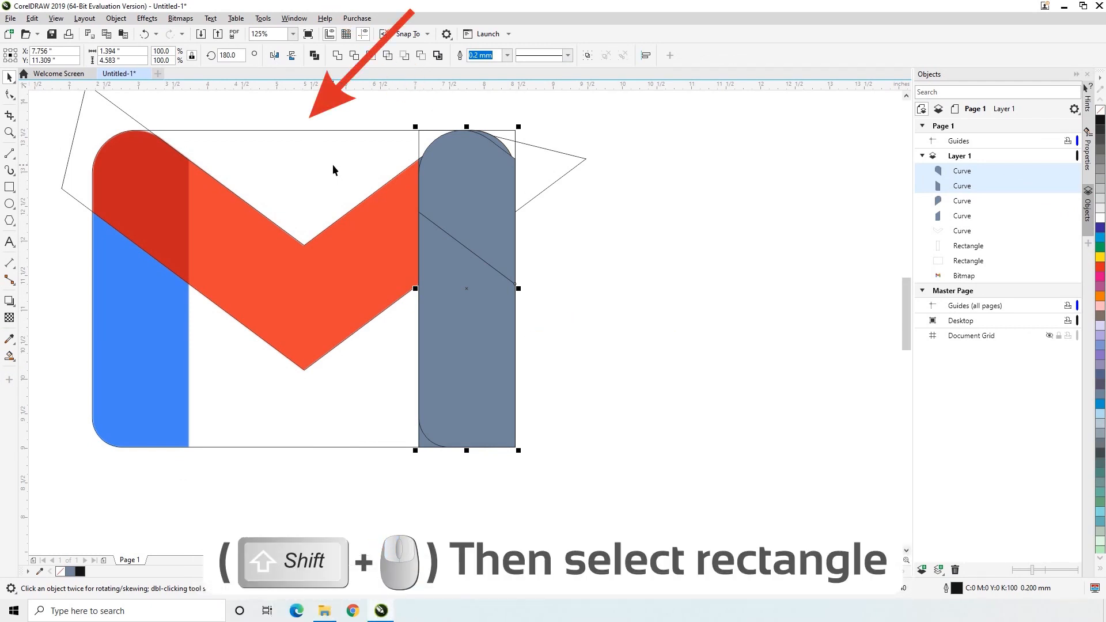
{"action": "left_click", "coordinate": [333, 165], "text": "shift"}
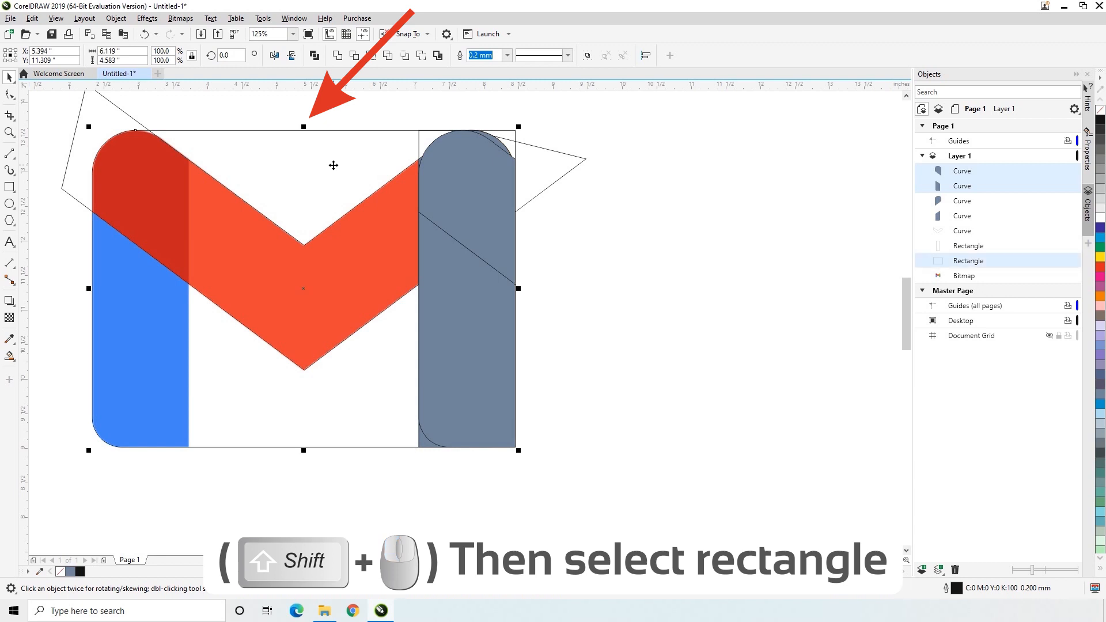
{"action": "key", "text": "l"}
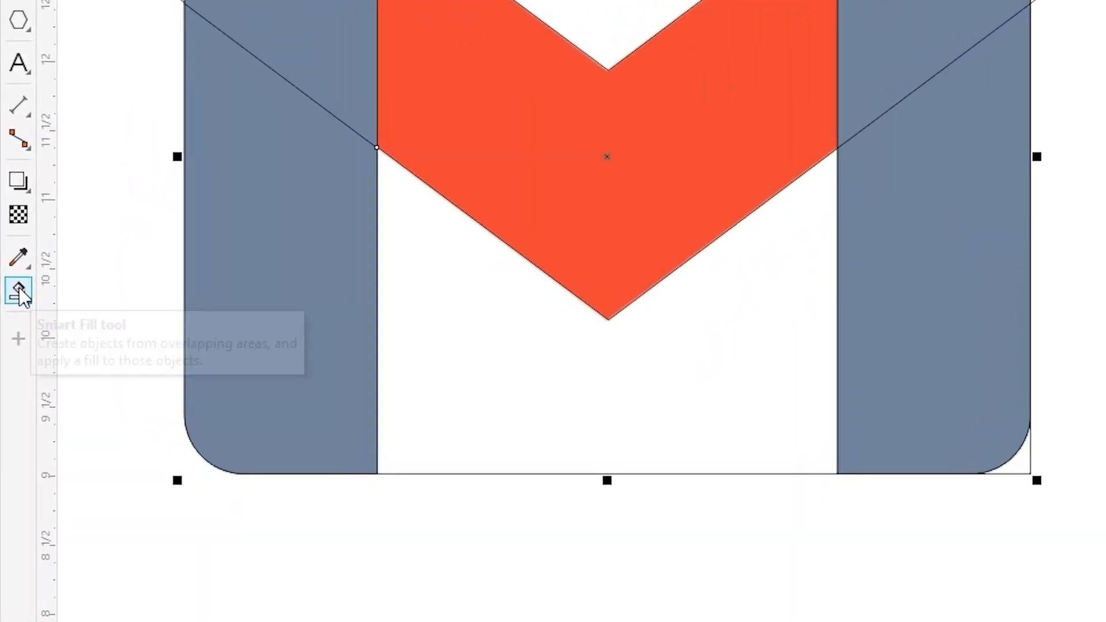
Create a slate-blue filled shape from the central red V region with Smart Fill
{"action": "left_click", "coordinate": [22, 294]}
{"action": "left_click", "coordinate": [80, 317]}
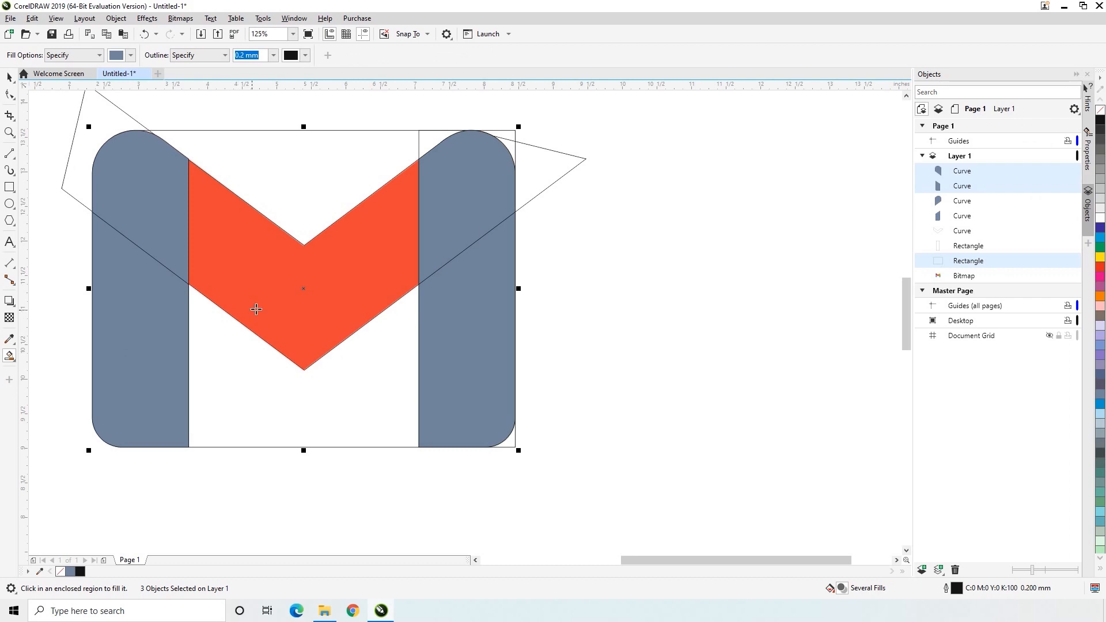
{"action": "left_click", "coordinate": [499, 207]}
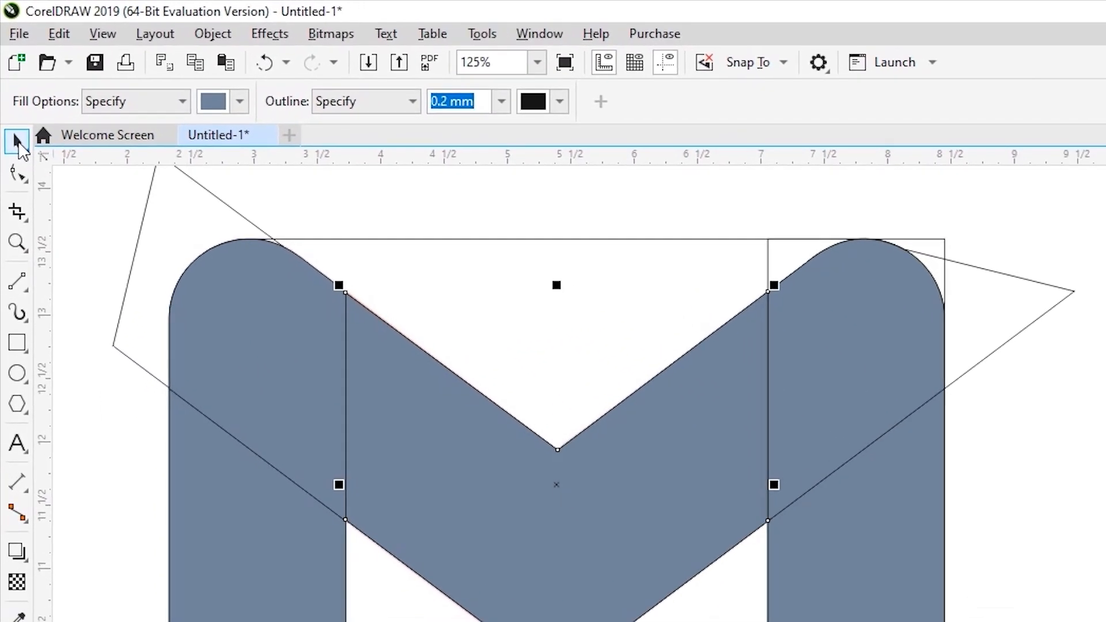
Delete the unfilled V outline curve and both construction rectangles, keeping the filled pieces and the bitmap
{"action": "left_click", "coordinate": [19, 154]}
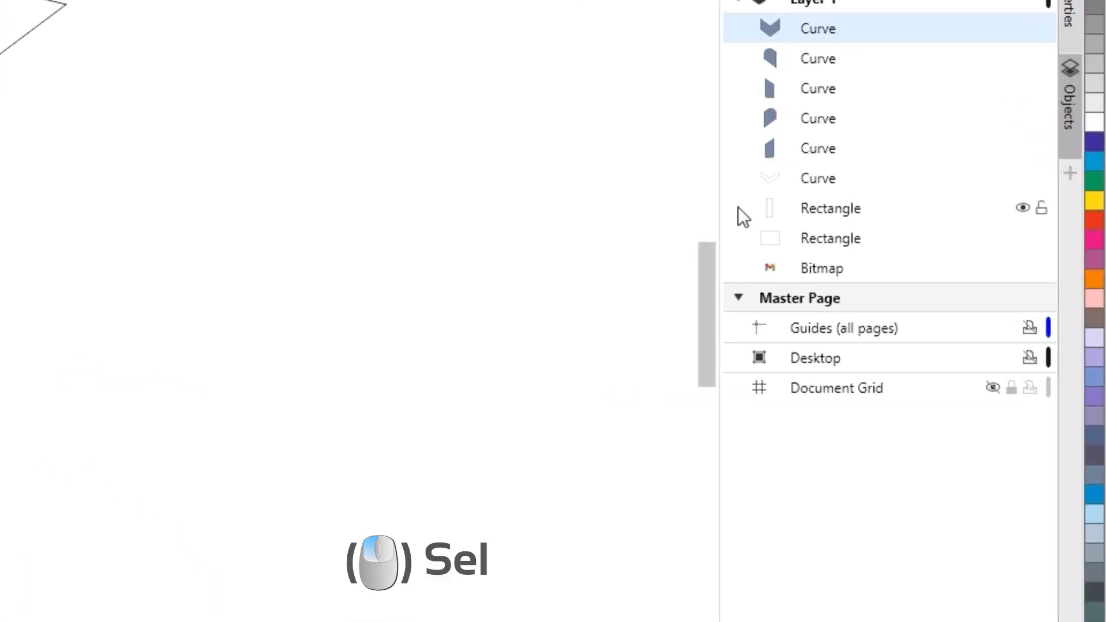
{"action": "left_click", "coordinate": [811, 180]}
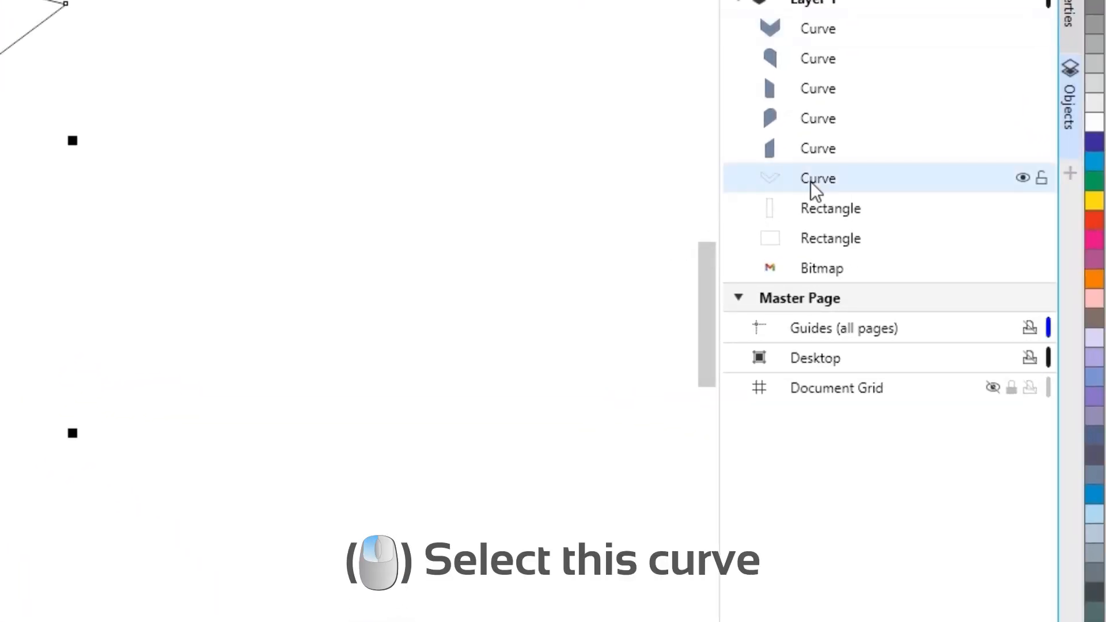
{"action": "left_click", "coordinate": [828, 247], "text": "shift"}
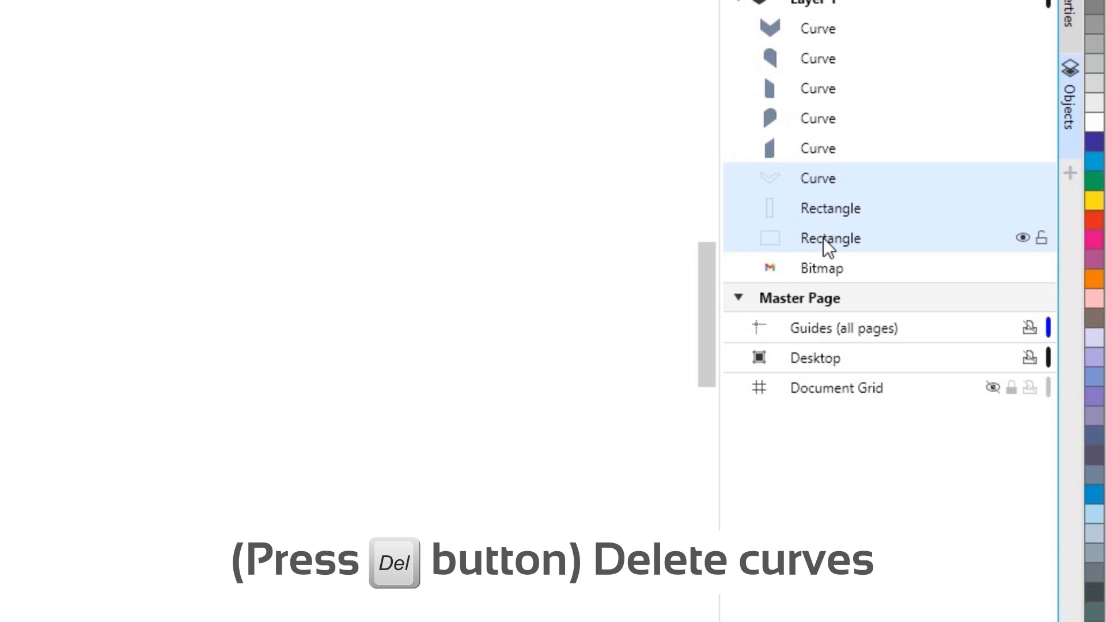
{"action": "key", "text": "Delete"}
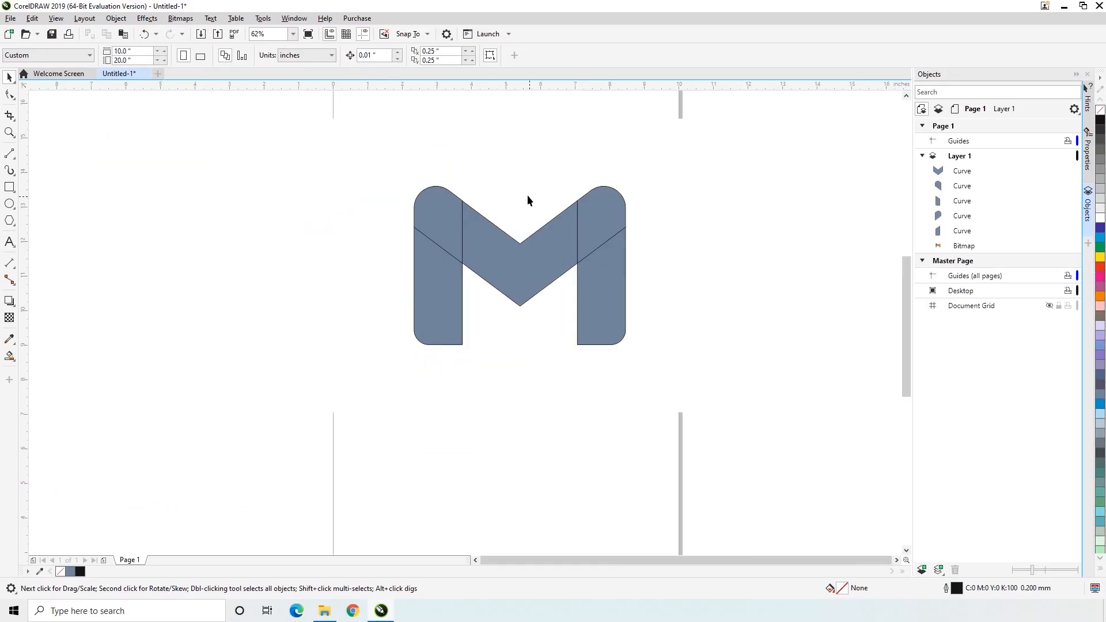
Move the reference bitmap out from behind the filled M to the free space at its right
{"action": "left_click", "coordinate": [524, 192]}
{"action": "left_click_drag", "start_coordinate": [525, 192], "coordinate": [824, 212]}
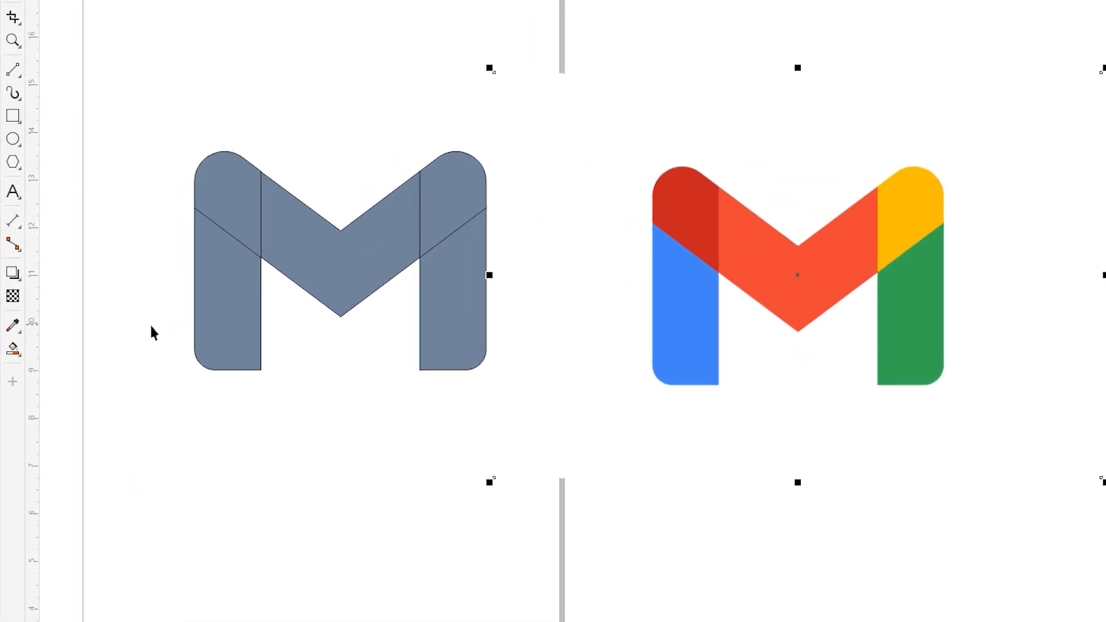
Apply colours sampled from the bitmap: blue to the lower left piece, dark red to the upper left piece and orange-red to the central V
{"action": "left_click", "coordinate": [9, 339]}
{"action": "left_click", "coordinate": [83, 305]}
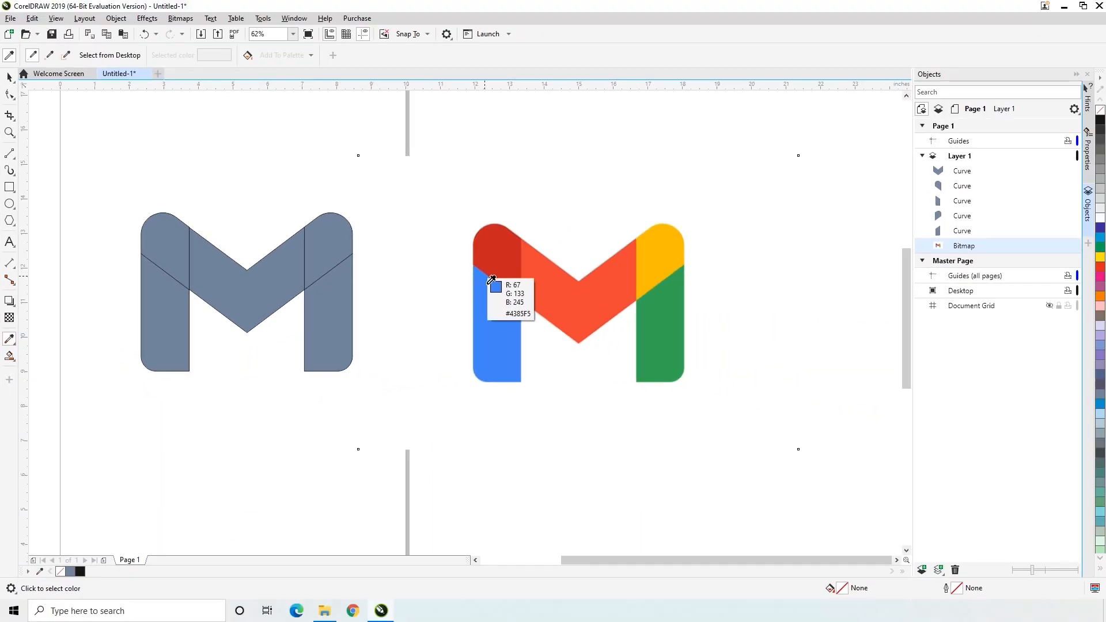
{"action": "left_click", "coordinate": [993, 248]}
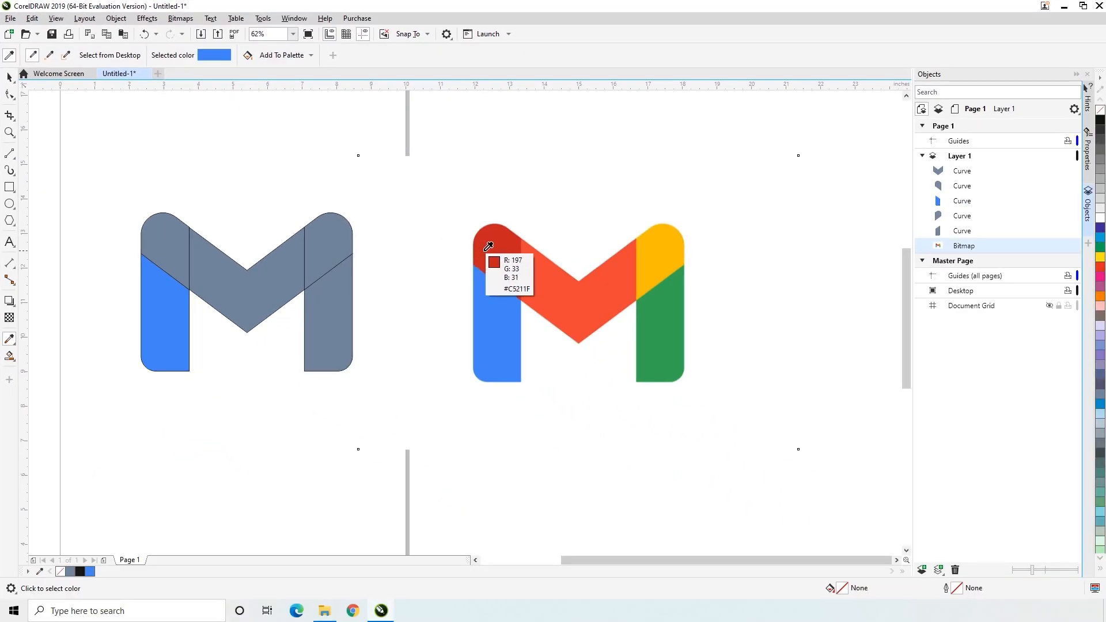
{"action": "left_click", "coordinate": [982, 498]}
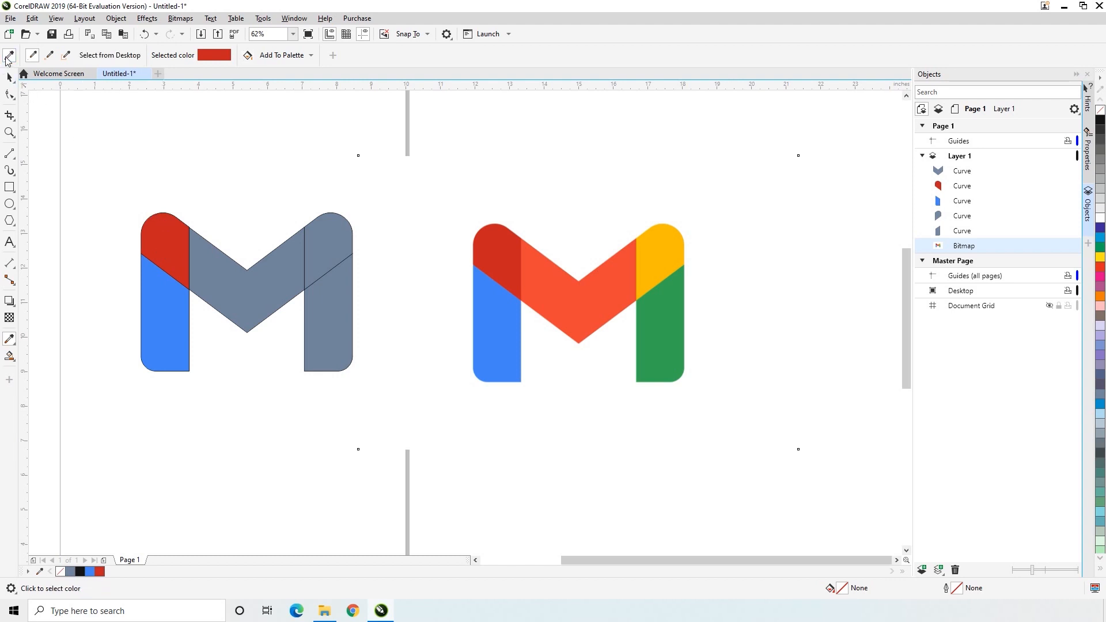
{"action": "left_click", "coordinate": [576, 291]}
{"action": "left_click", "coordinate": [267, 291]}
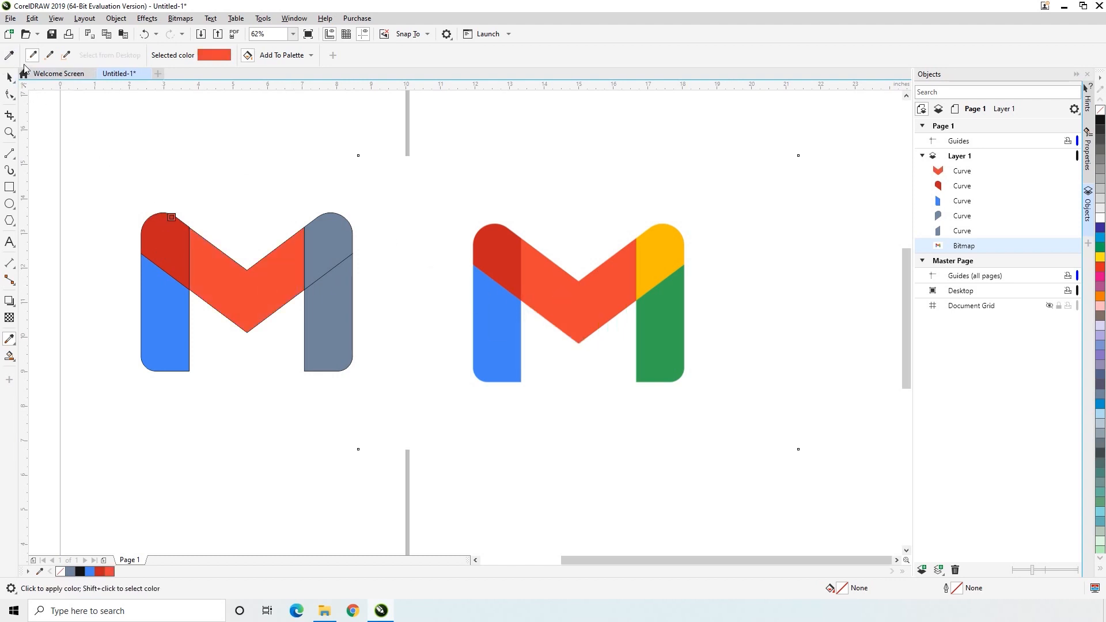
Apply colours sampled from the bitmap: yellow to the M's upper right piece and green to its lower right piece
{"action": "left_click", "coordinate": [650, 260]}
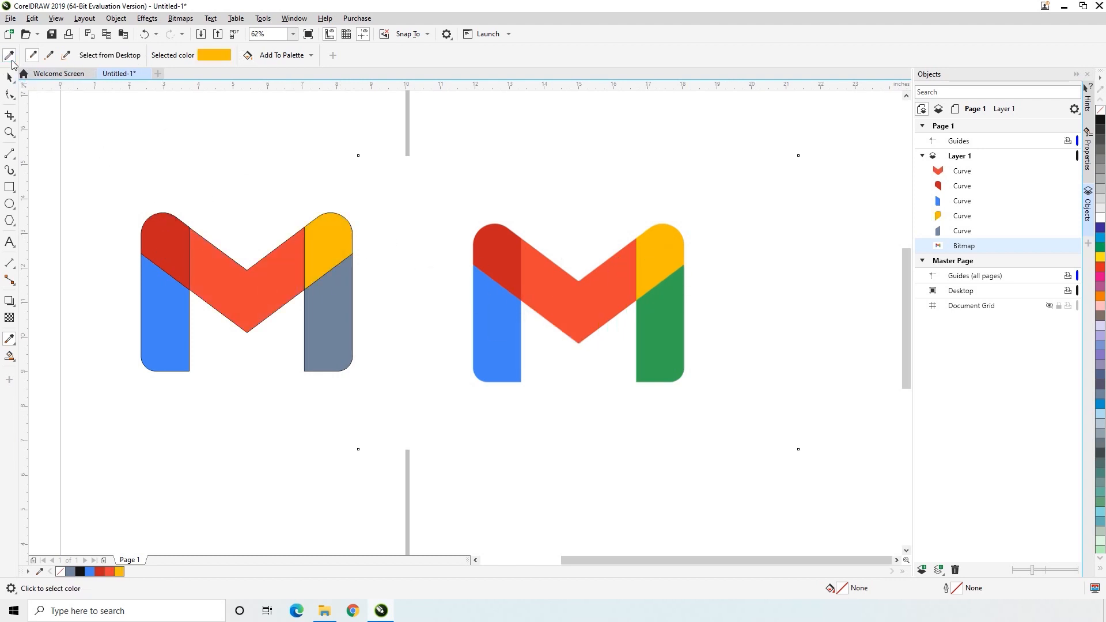
{"action": "left_click", "coordinate": [669, 348]}
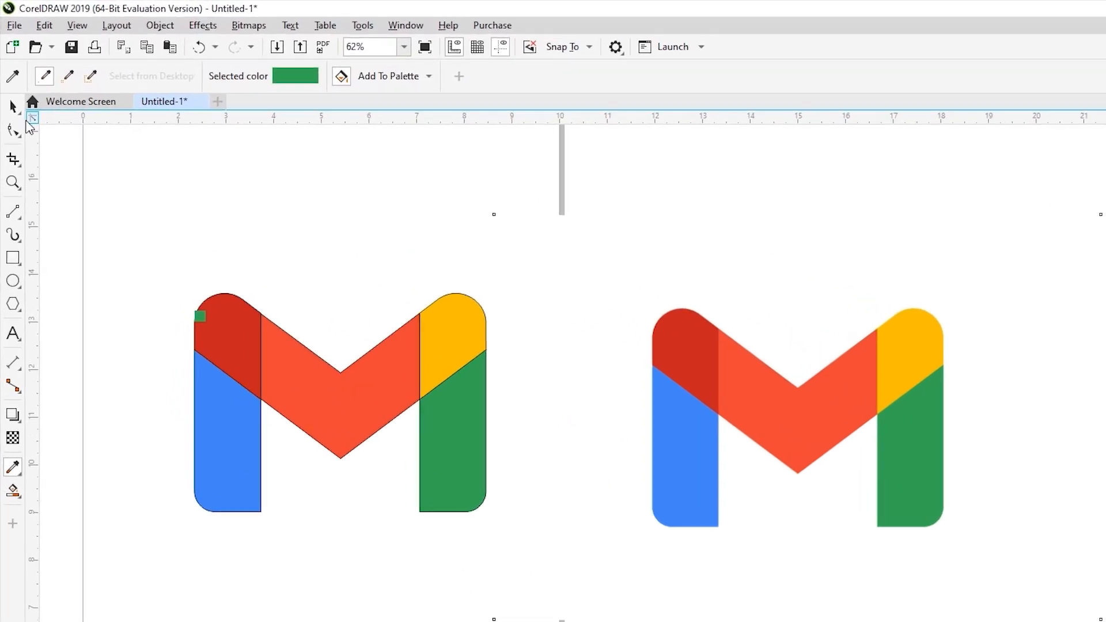
Move the reference bitmap directly below the vector M on the page, to about X 5.0, Y 5.66 inches
{"action": "left_click", "coordinate": [9, 77]}
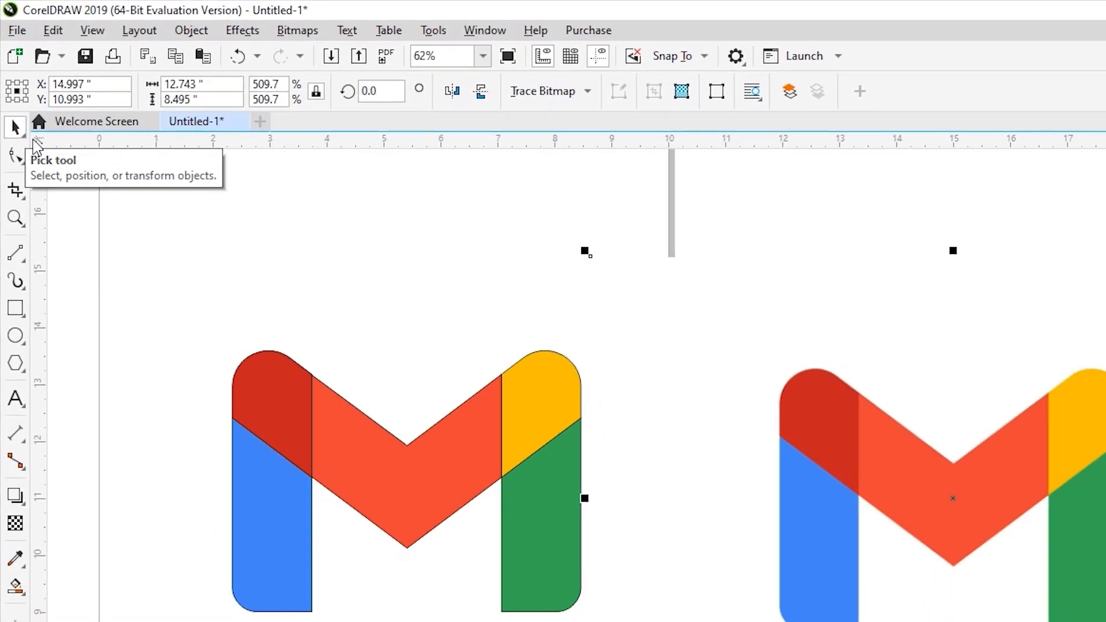
{"action": "scroll", "coordinate": [468, 272], "scroll_direction": "down", "scroll_amount": 2}
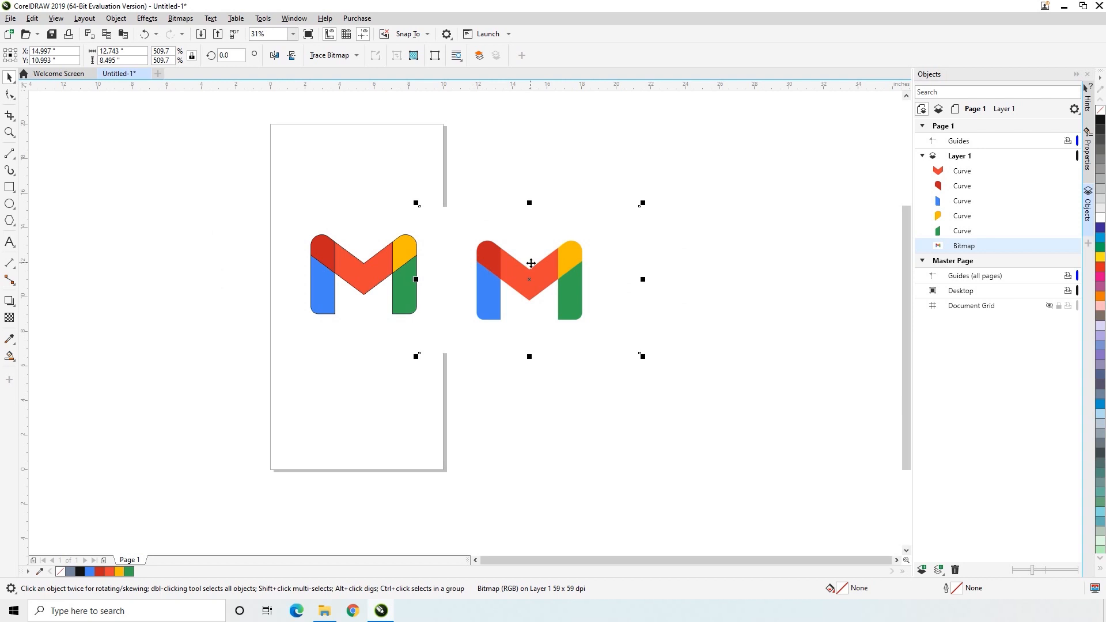
{"action": "left_click_drag", "start_coordinate": [530, 263], "coordinate": [359, 361]}
Group the five coloured curves of the M and set the group's outline width to None
{"action": "left_click_drag", "start_coordinate": [552, 333], "coordinate": [383, 286]}
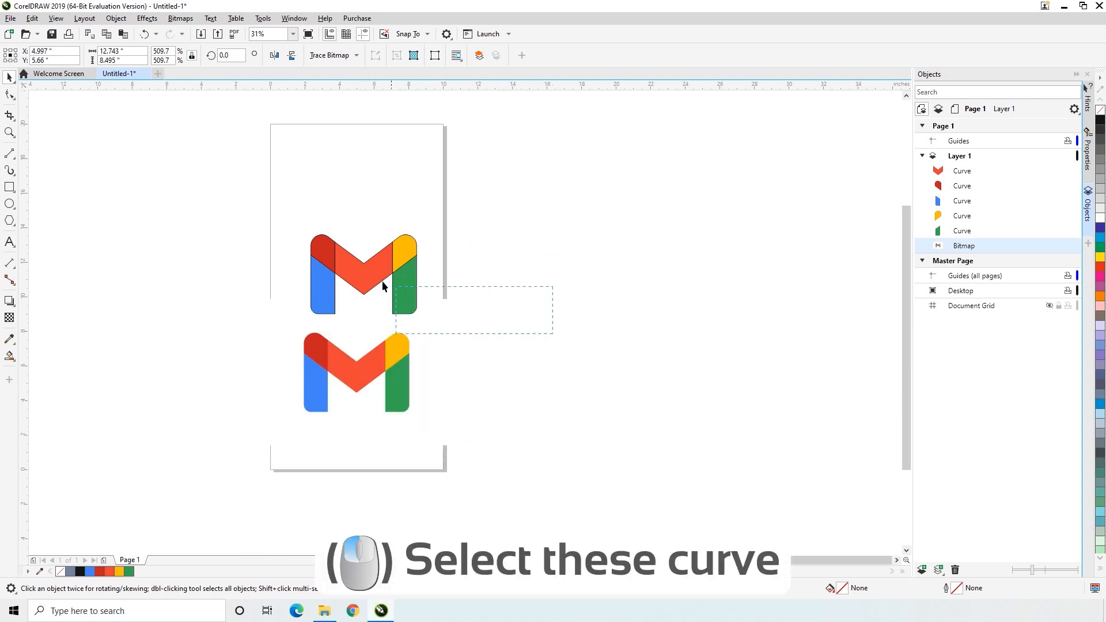
{"action": "left_click_drag", "start_coordinate": [249, 177], "coordinate": [247, 179]}
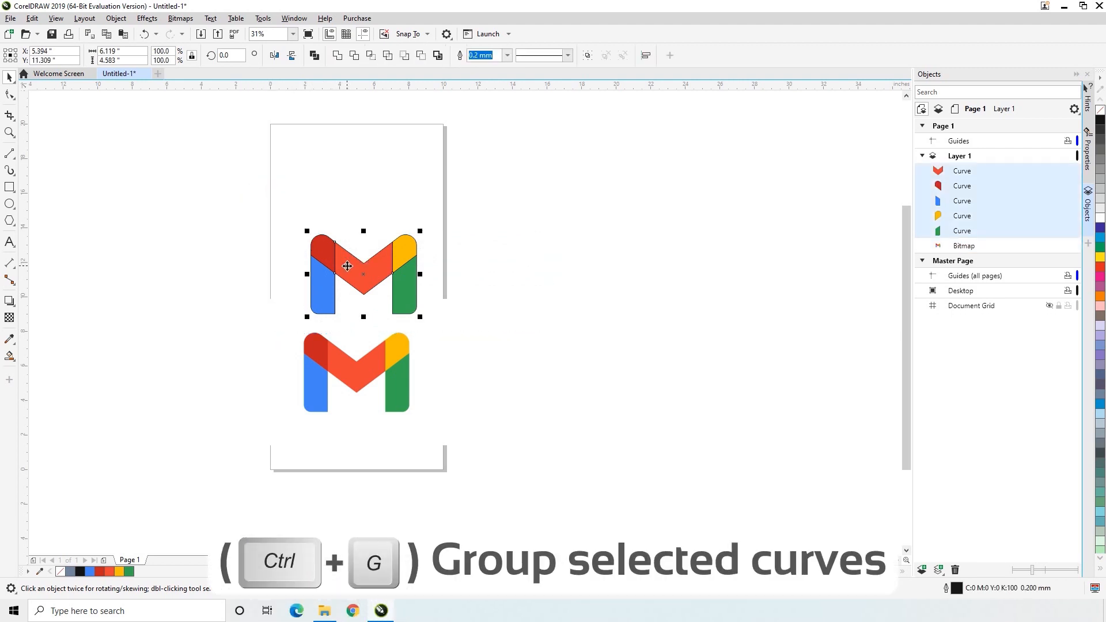
{"action": "key", "text": "ctrl+g"}
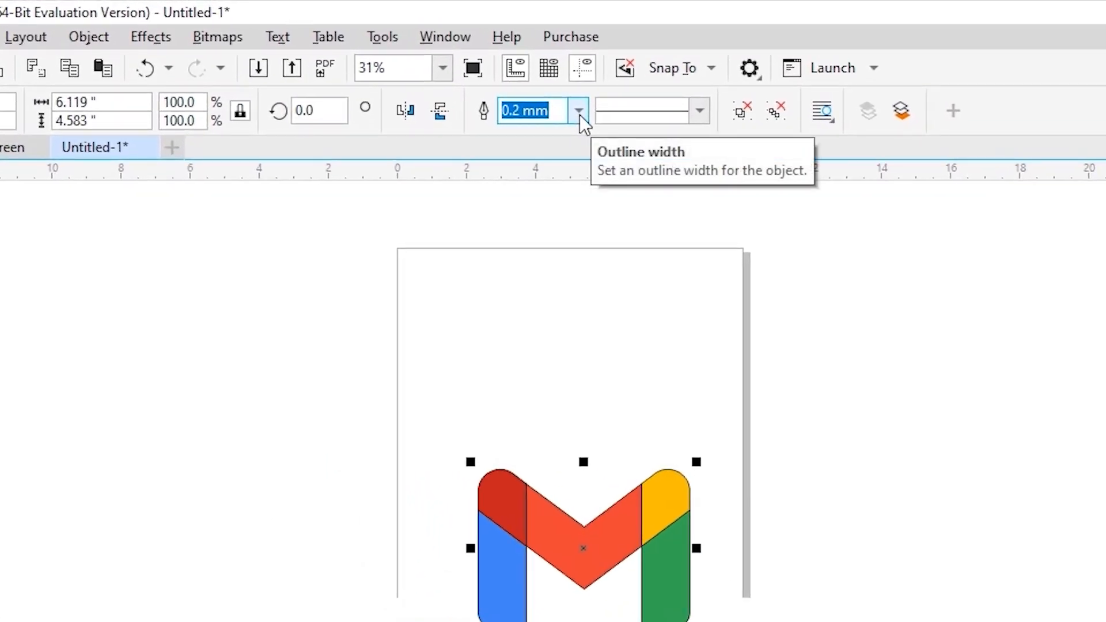
{"action": "left_click", "coordinate": [578, 111]}
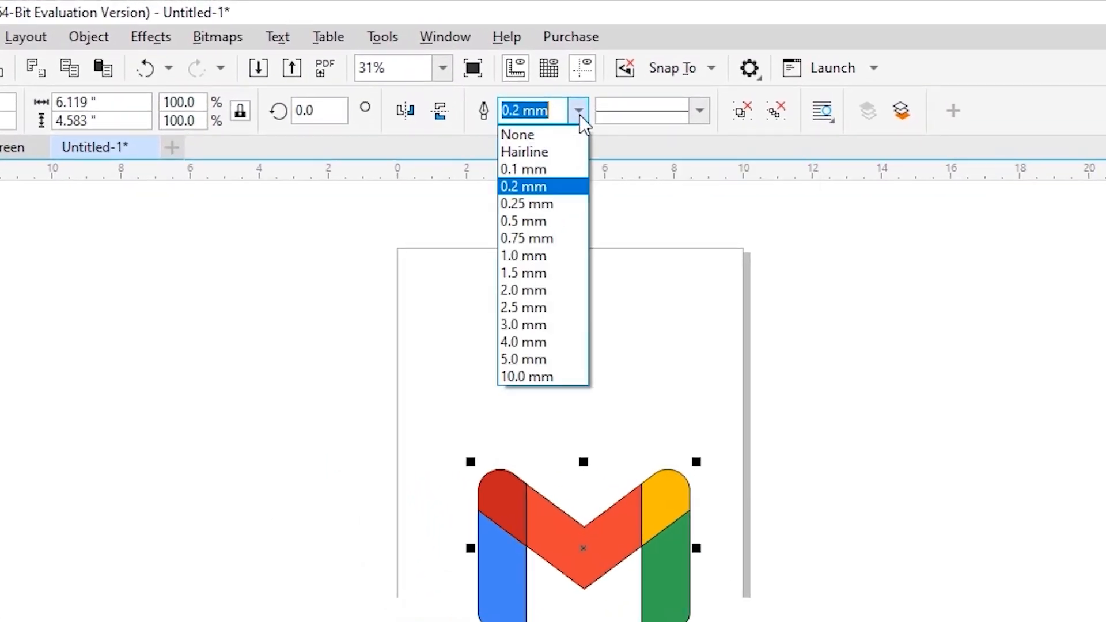
{"action": "left_click", "coordinate": [554, 134]}
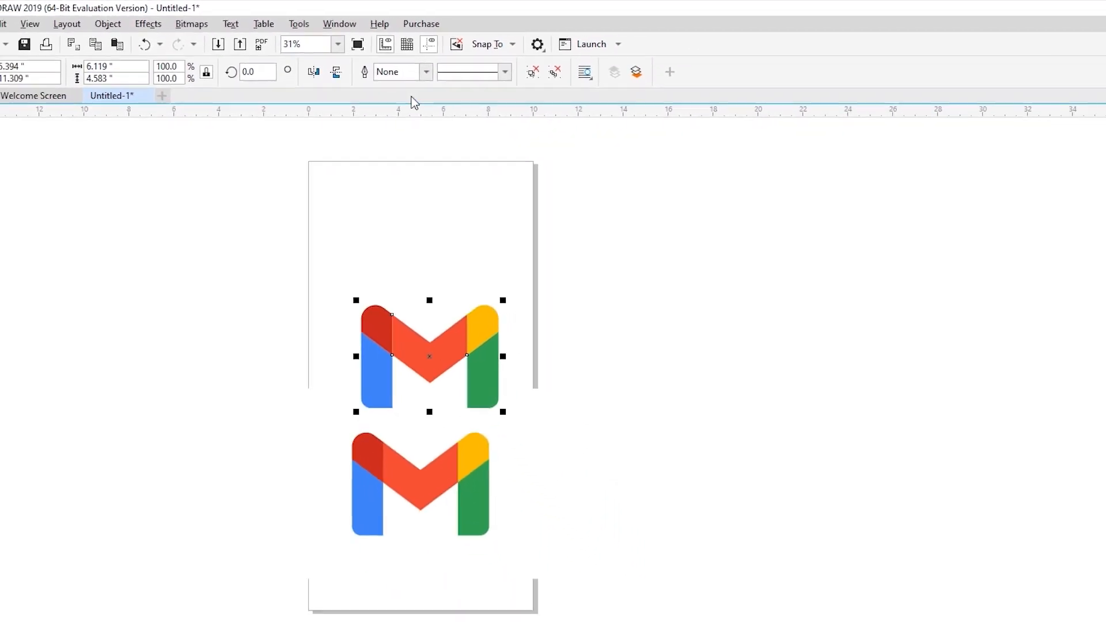
Move the grouped M higher on the page and shift the bitmap up beneath it, to about X 5.38, Y 7.26 inches
{"action": "scroll", "coordinate": [534, 612], "scroll_direction": "up", "scroll_amount": 1}
{"action": "left_click_drag", "start_coordinate": [626, 498], "coordinate": [626, 453]}
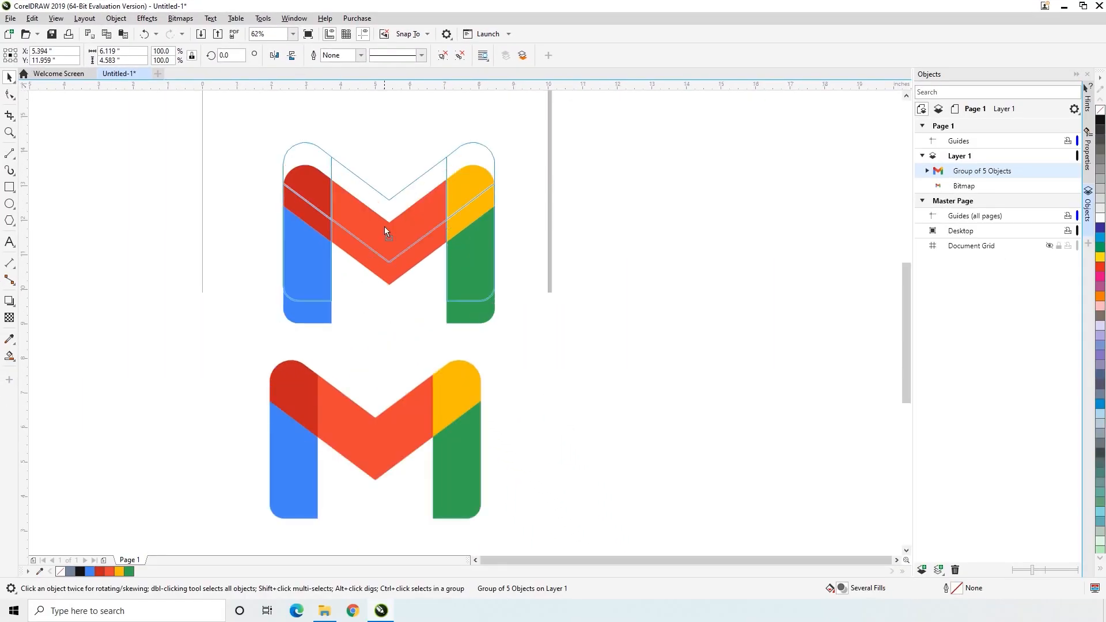
{"action": "left_click_drag", "start_coordinate": [385, 226], "coordinate": [389, 166]}
{"action": "left_click_drag", "start_coordinate": [395, 417], "coordinate": [414, 359]}
{"action": "scroll", "coordinate": [504, 373], "scroll_direction": "down", "scroll_amount": 1}
{"action": "scroll", "coordinate": [379, 353], "scroll_direction": "up", "scroll_amount": 1}
{"action": "scroll", "coordinate": [524, 381], "scroll_direction": "down", "scroll_amount": 1}
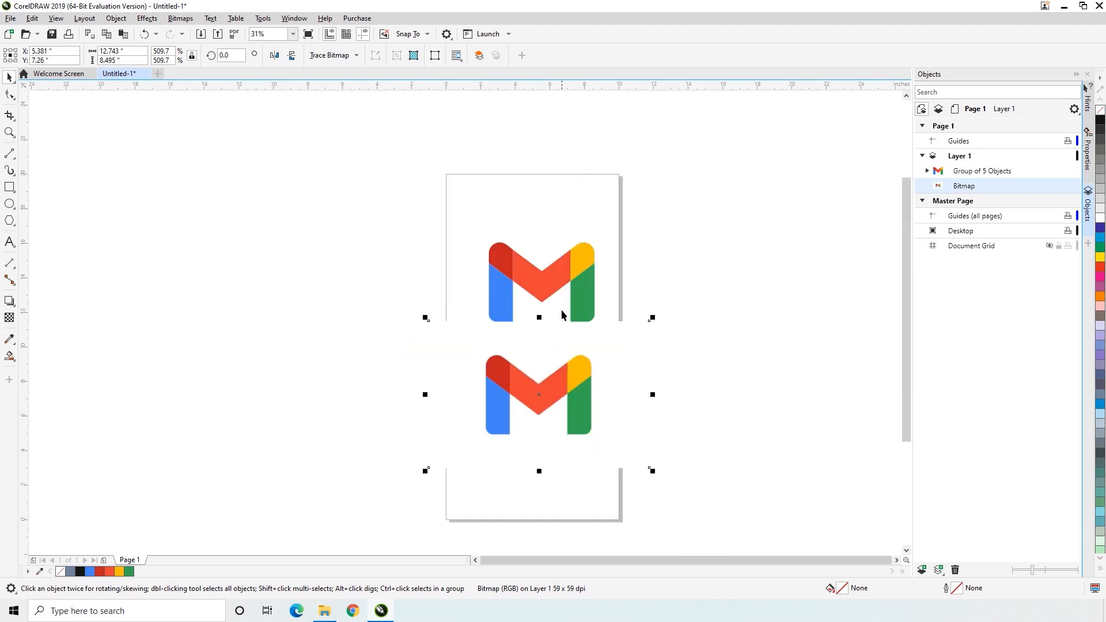
{"action": "scroll", "coordinate": [606, 272], "scroll_direction": "up", "scroll_amount": 1}
{"action": "left_click", "coordinate": [650, 265]}
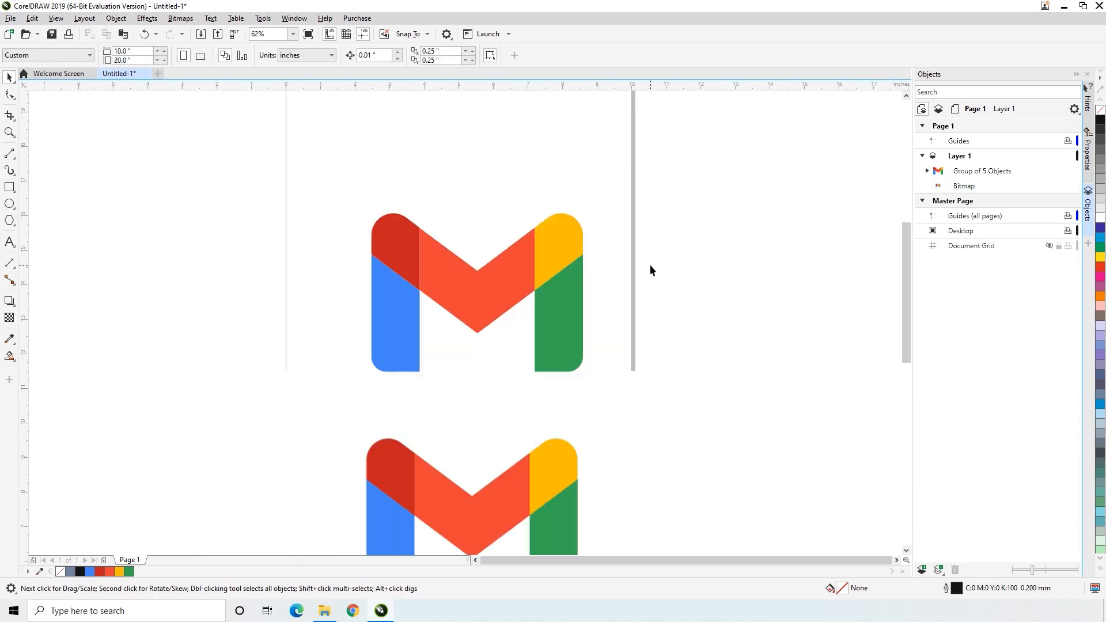
Save the drawing in the Documents folder as a CDR file named Gmail New Logo
{"action": "scroll", "coordinate": [642, 329], "scroll_direction": "down", "scroll_amount": 2}
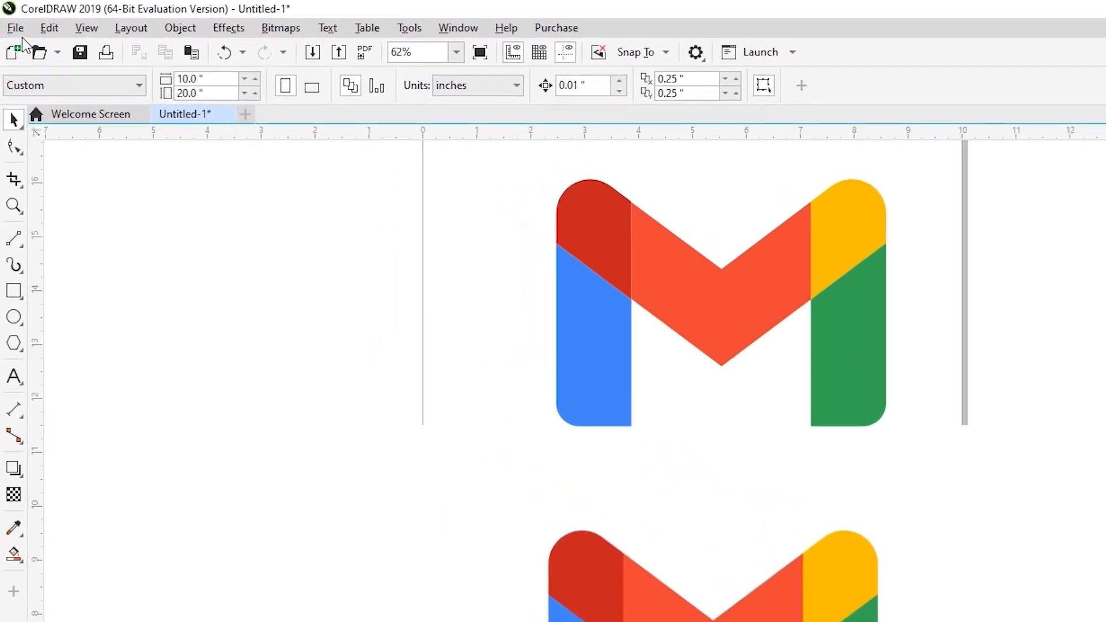
{"action": "left_click", "coordinate": [12, 18]}
{"action": "left_click", "coordinate": [76, 255]}
{"action": "left_click", "coordinate": [93, 211]}
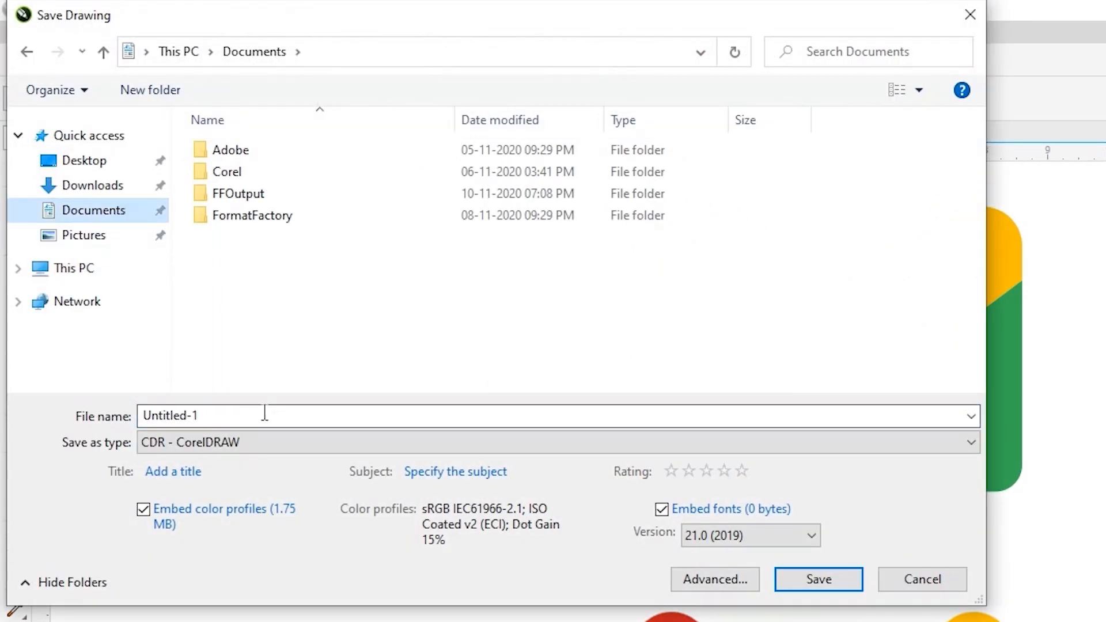
{"action": "left_click", "coordinate": [265, 416]}
{"action": "type", "text": "Gmail New Logo"}
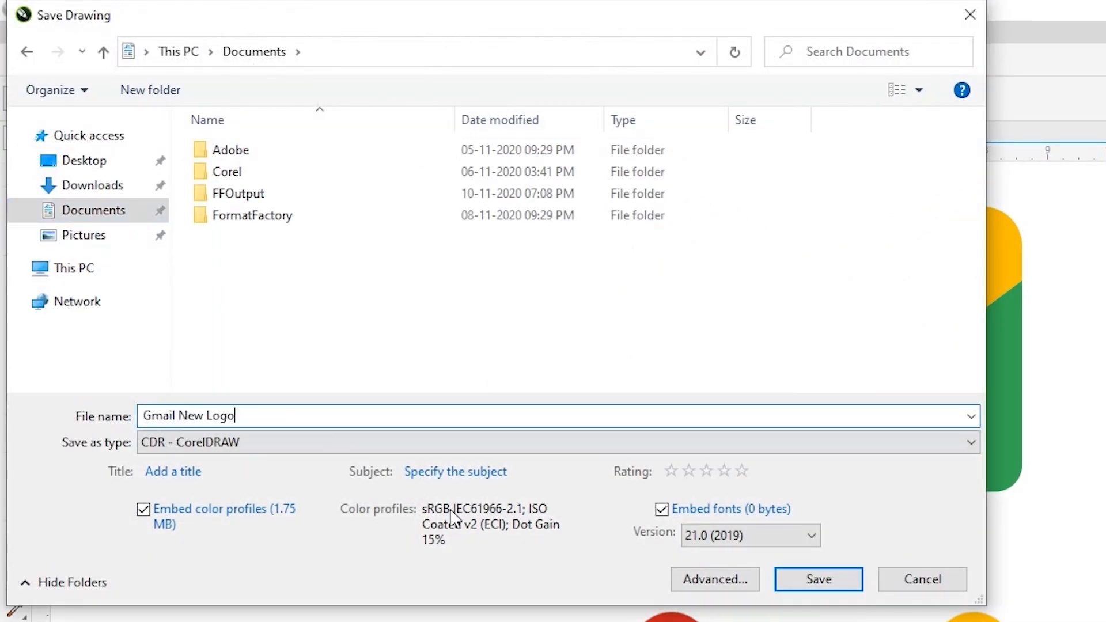
{"action": "key", "text": "Return"}
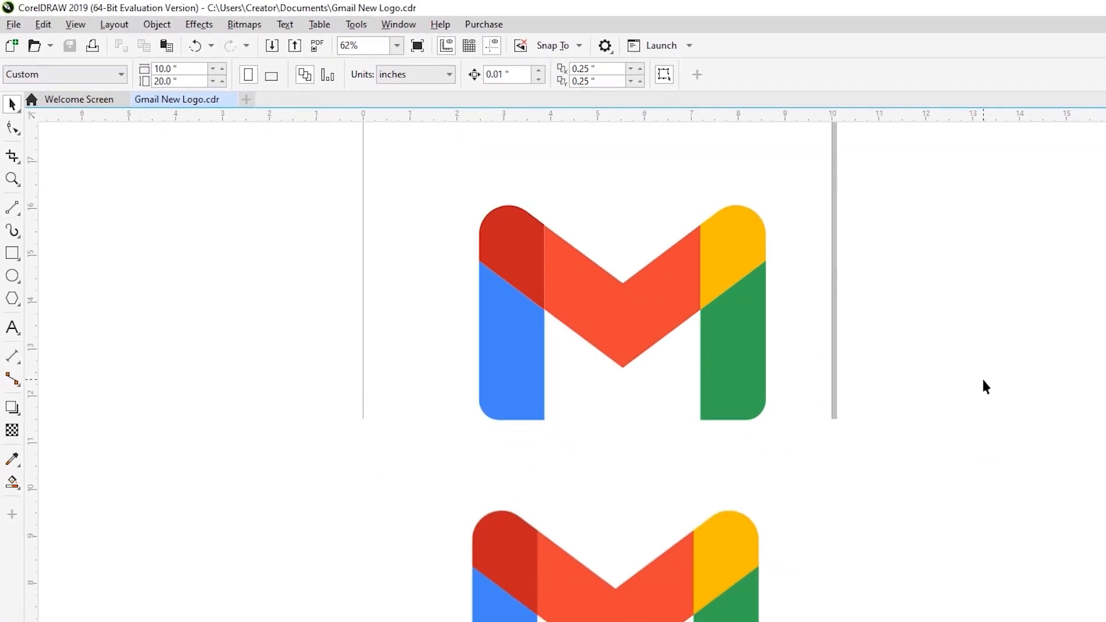